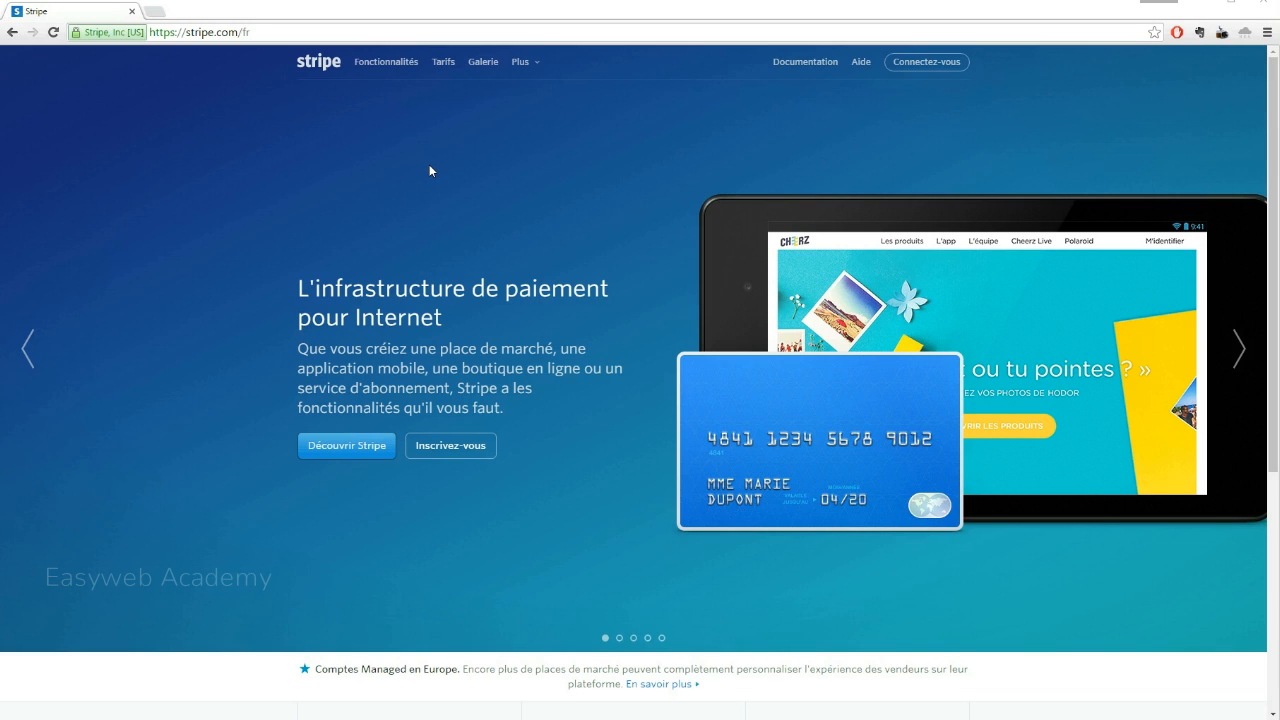
- Open the Stripe account registration page from the French homepage
{"action": "left_click", "coordinate": [275, 34]}
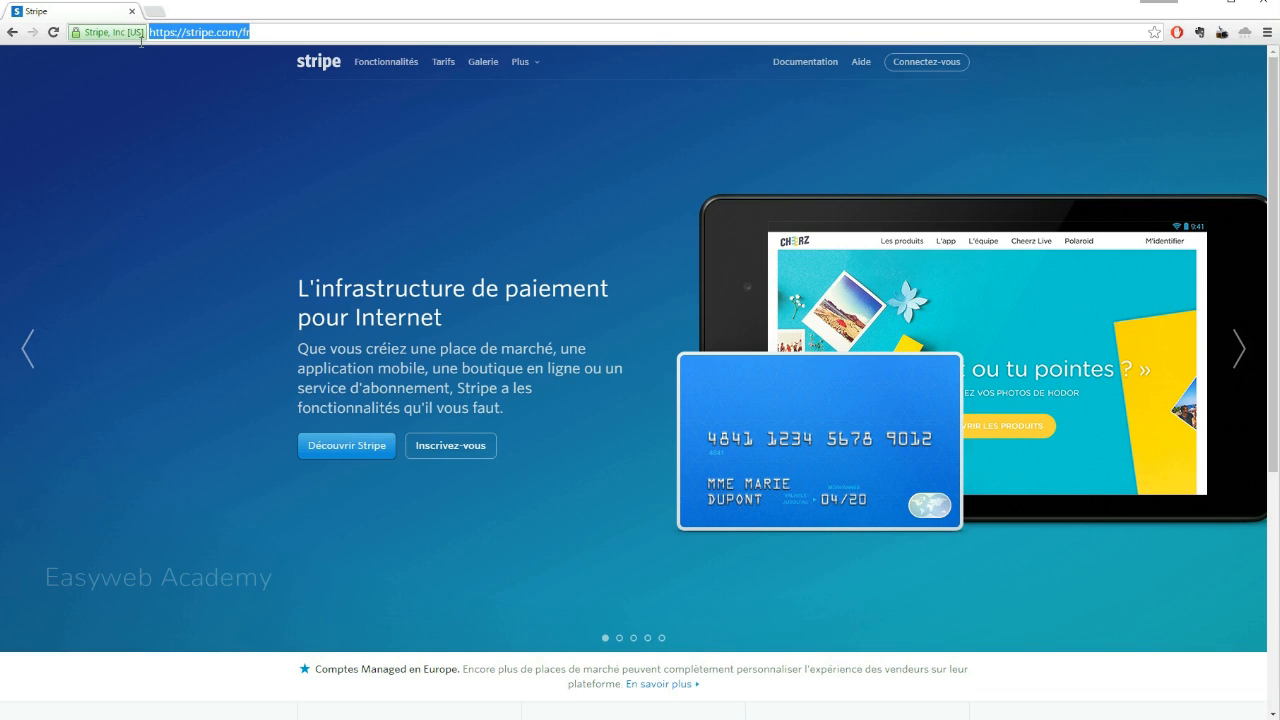
{"action": "left_click", "coordinate": [375, 215]}
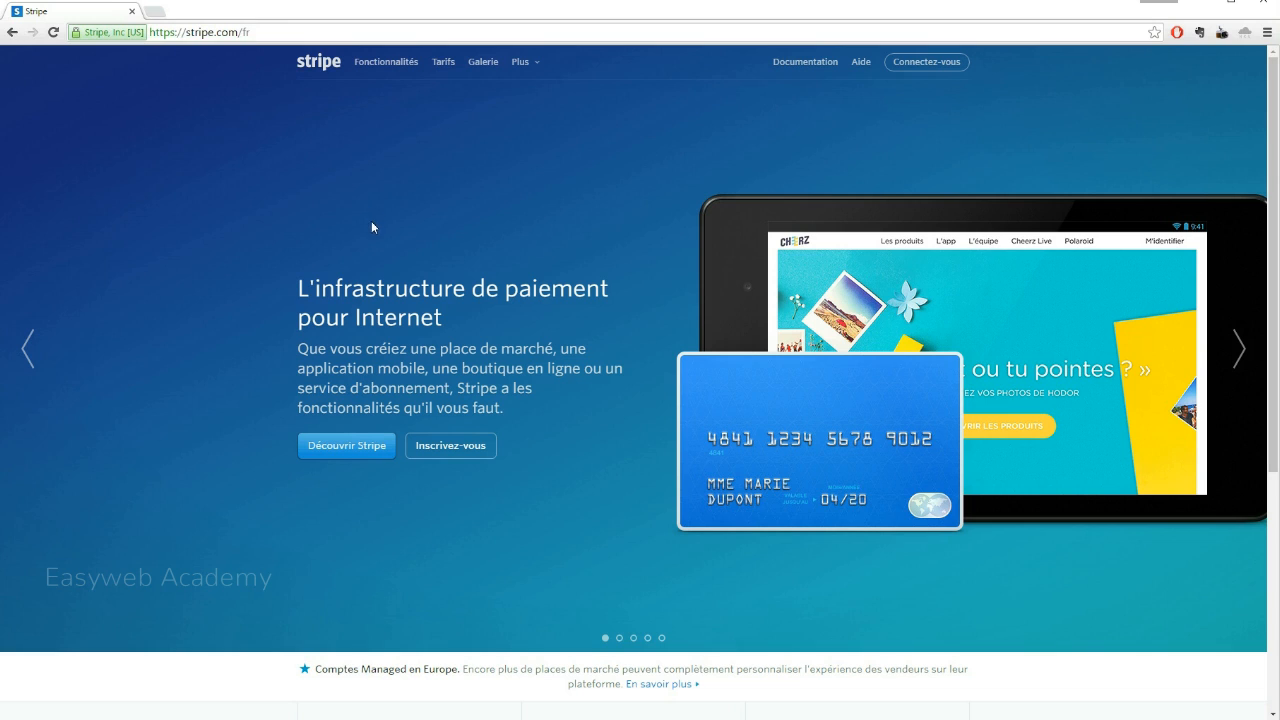
{"action": "left_click", "coordinate": [463, 447]}
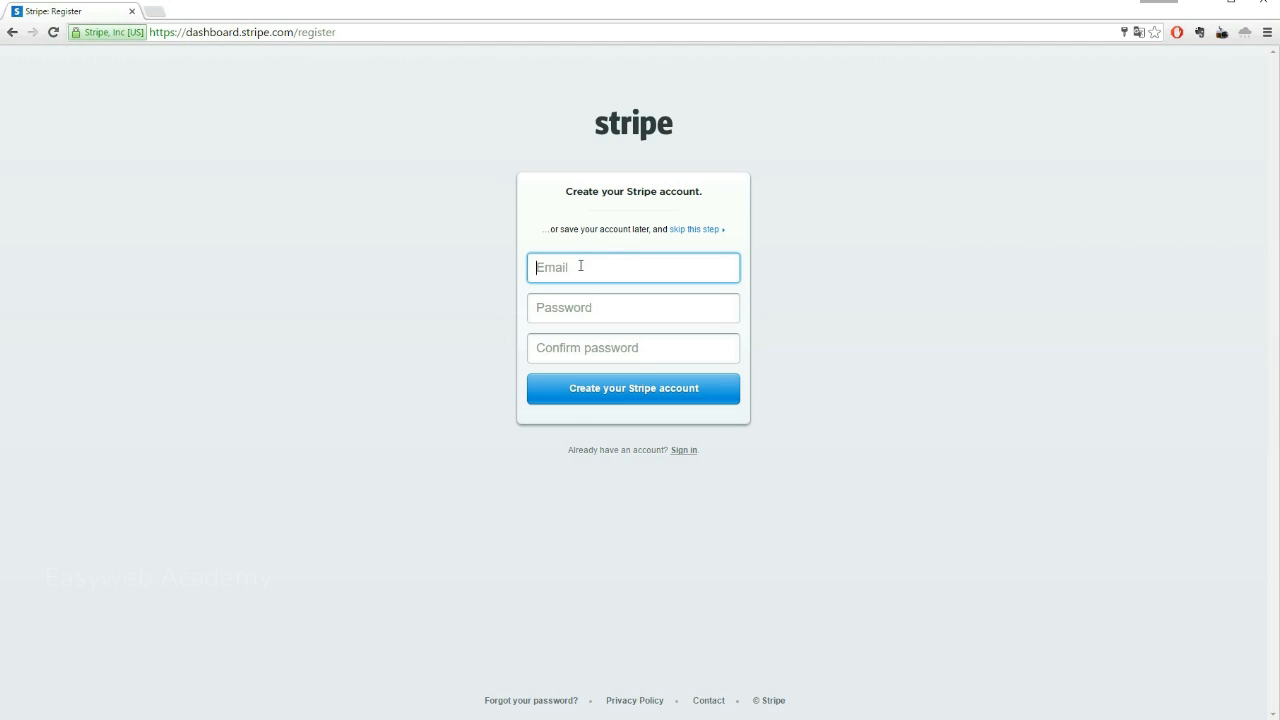
- Fill in the registration e-mail, enter and confirm the account password, and create the Stripe account
{"action": "left_click", "coordinate": [580, 266]}
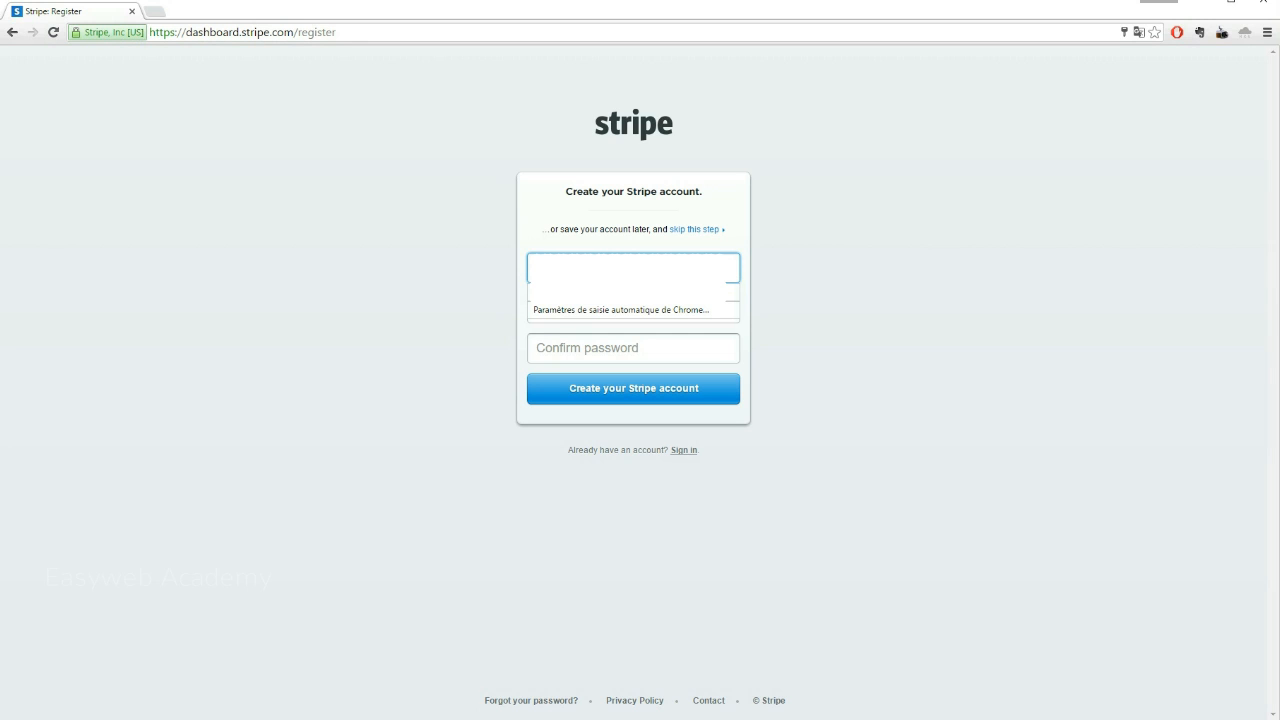
{"action": "left_click", "coordinate": [640, 288]}
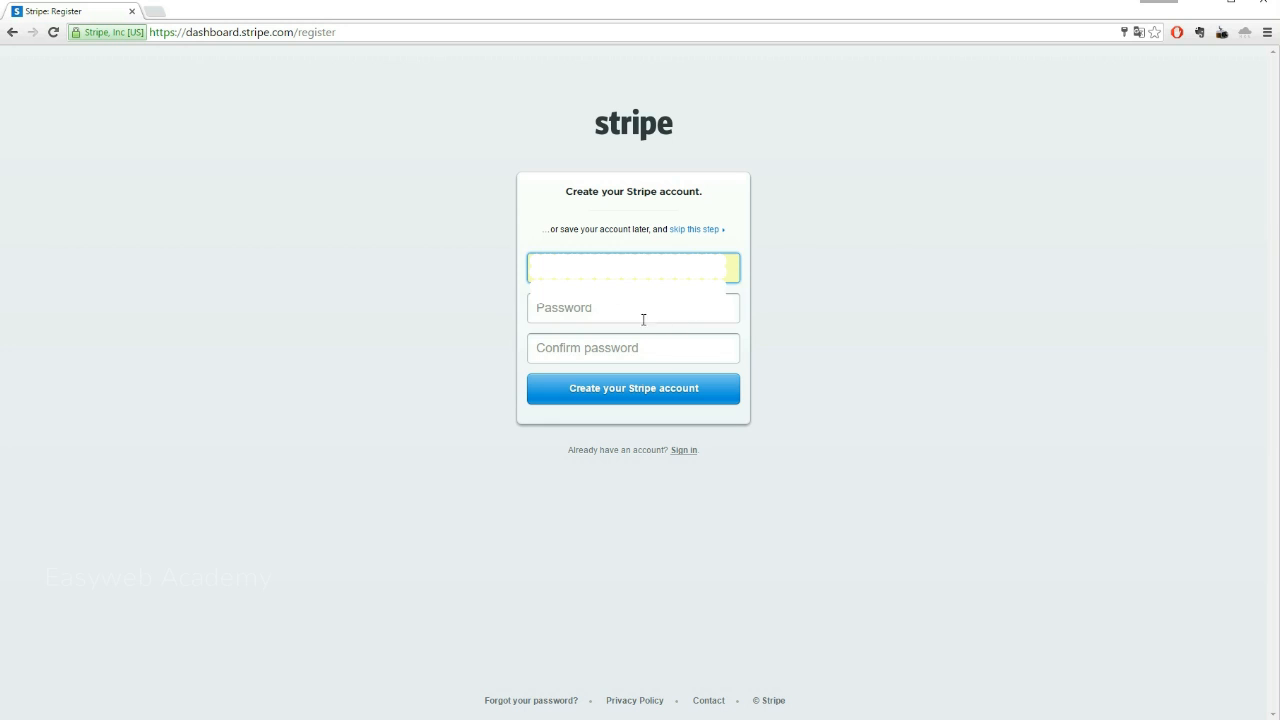
{"action": "left_click", "coordinate": [650, 310]}
{"action": "type", "text": "•••••"}
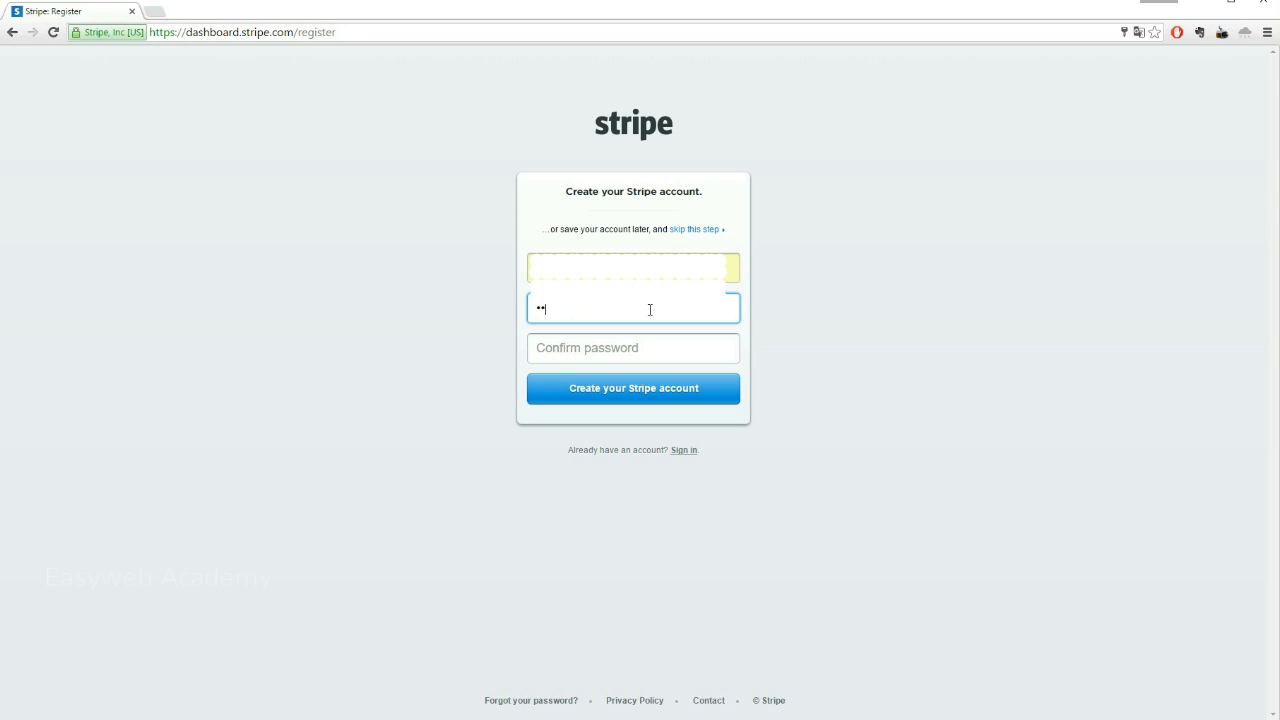
{"action": "type", "text": "•••"}
{"action": "left_click", "coordinate": [638, 340]}
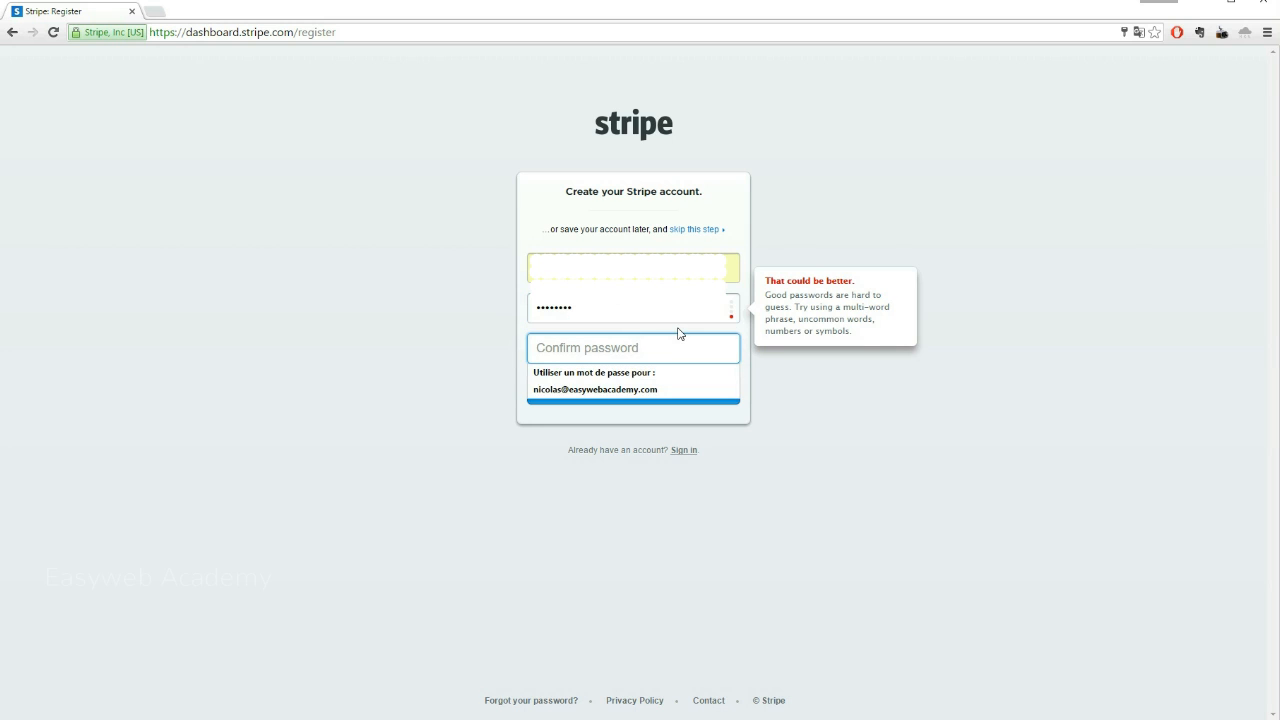
{"action": "type", "text": "••••••"}
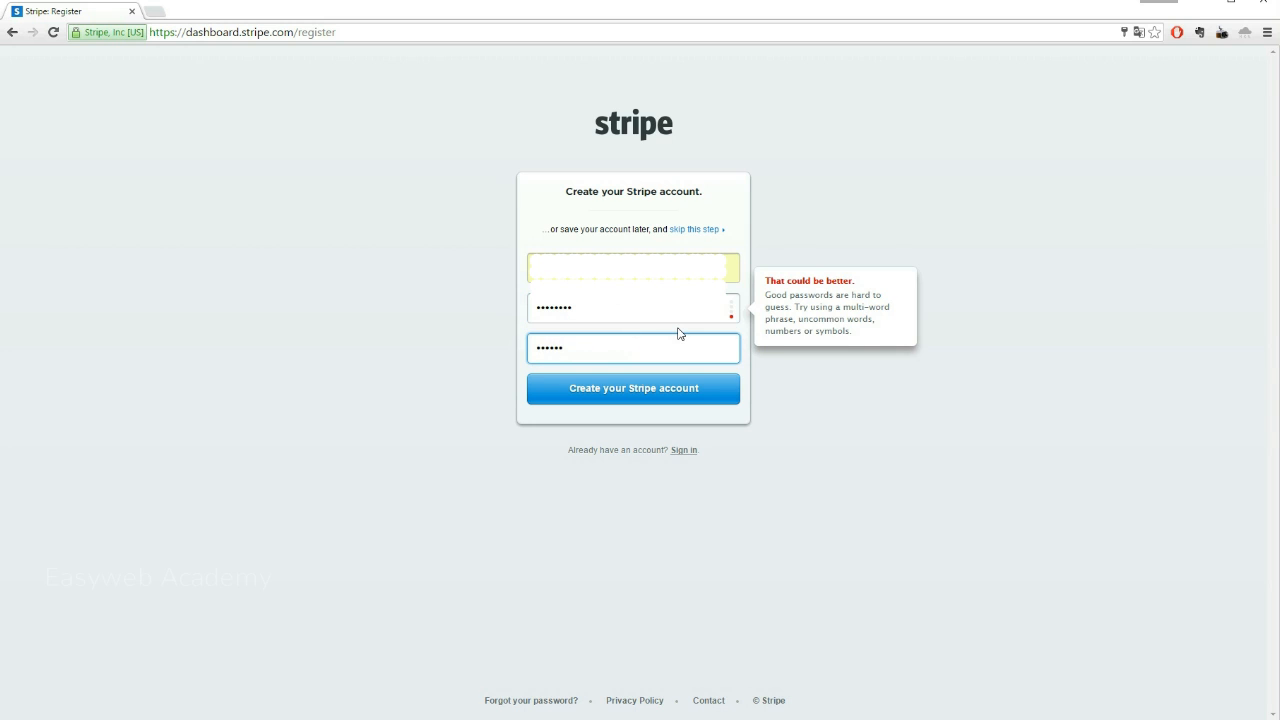
{"action": "type", "text": "••"}
{"action": "left_click", "coordinate": [617, 392]}
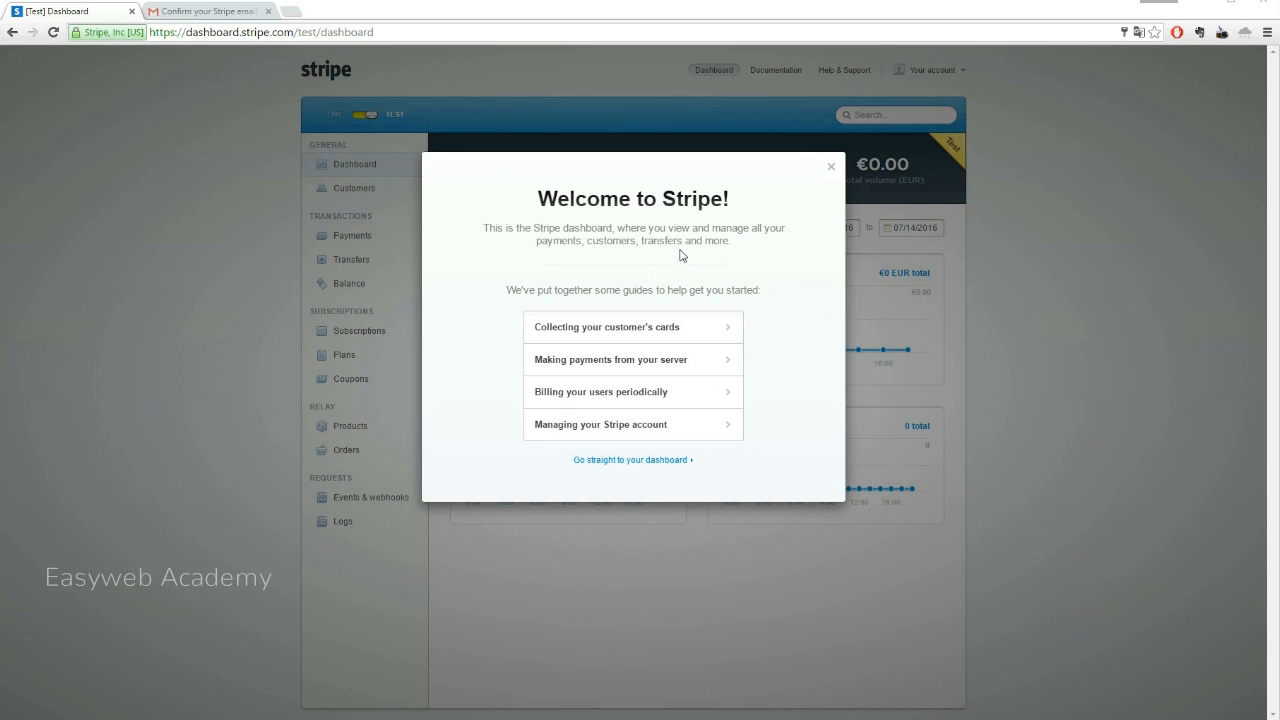
- Follow the confirmation link in the Stripe message in Gmail and confirm the e-mail address with the account password
{"action": "left_click", "coordinate": [222, 12]}
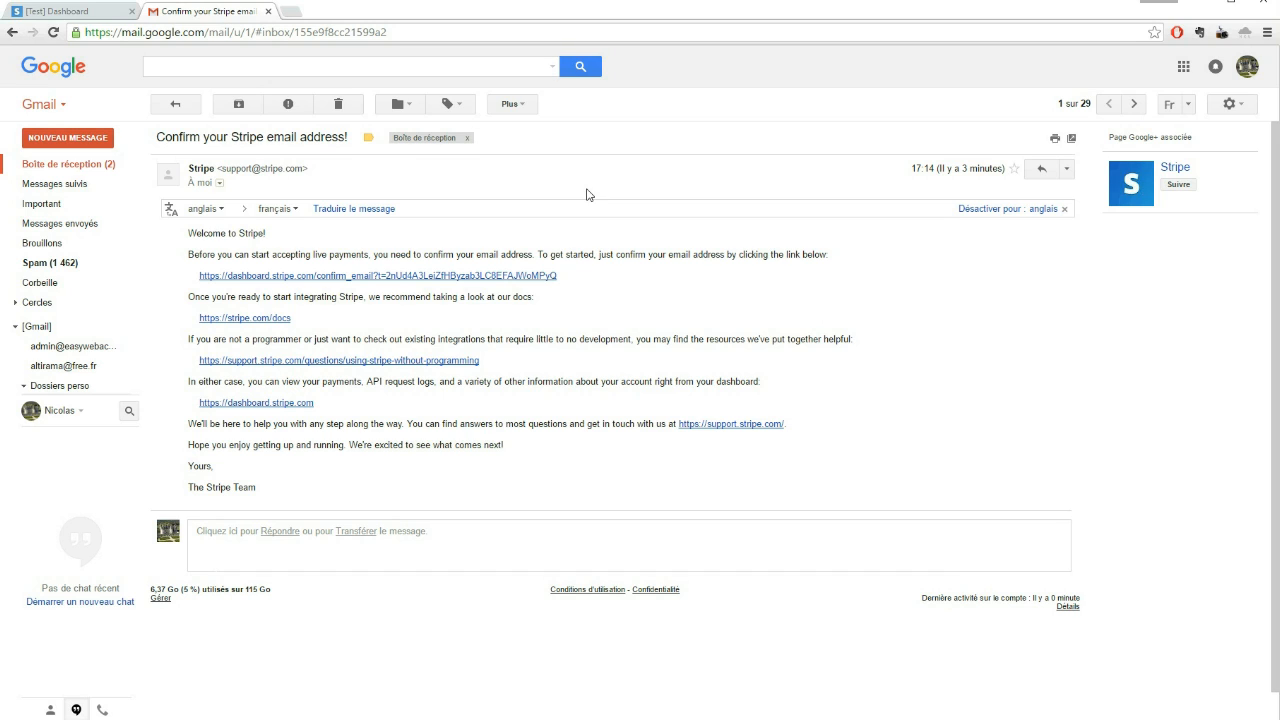
{"action": "left_click", "coordinate": [341, 278]}
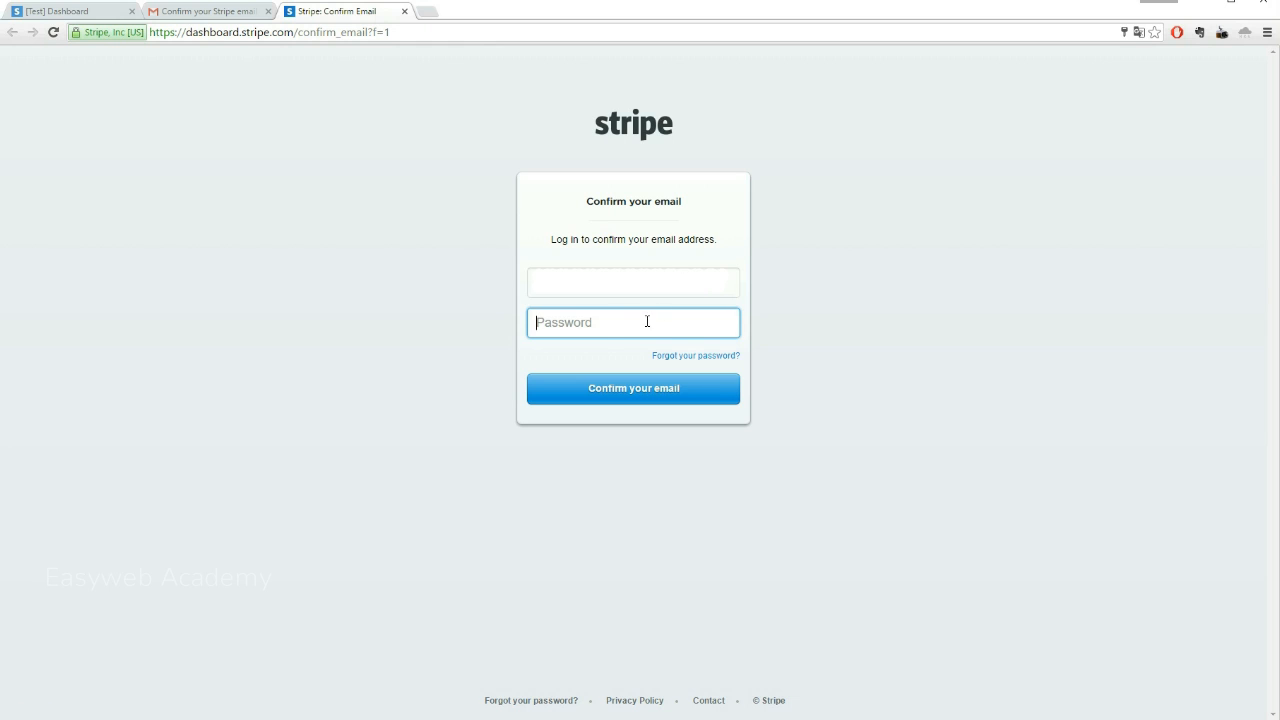
{"action": "left_click", "coordinate": [612, 322]}
{"action": "type", "text": "••••••"}
{"action": "left_click", "coordinate": [616, 402]}
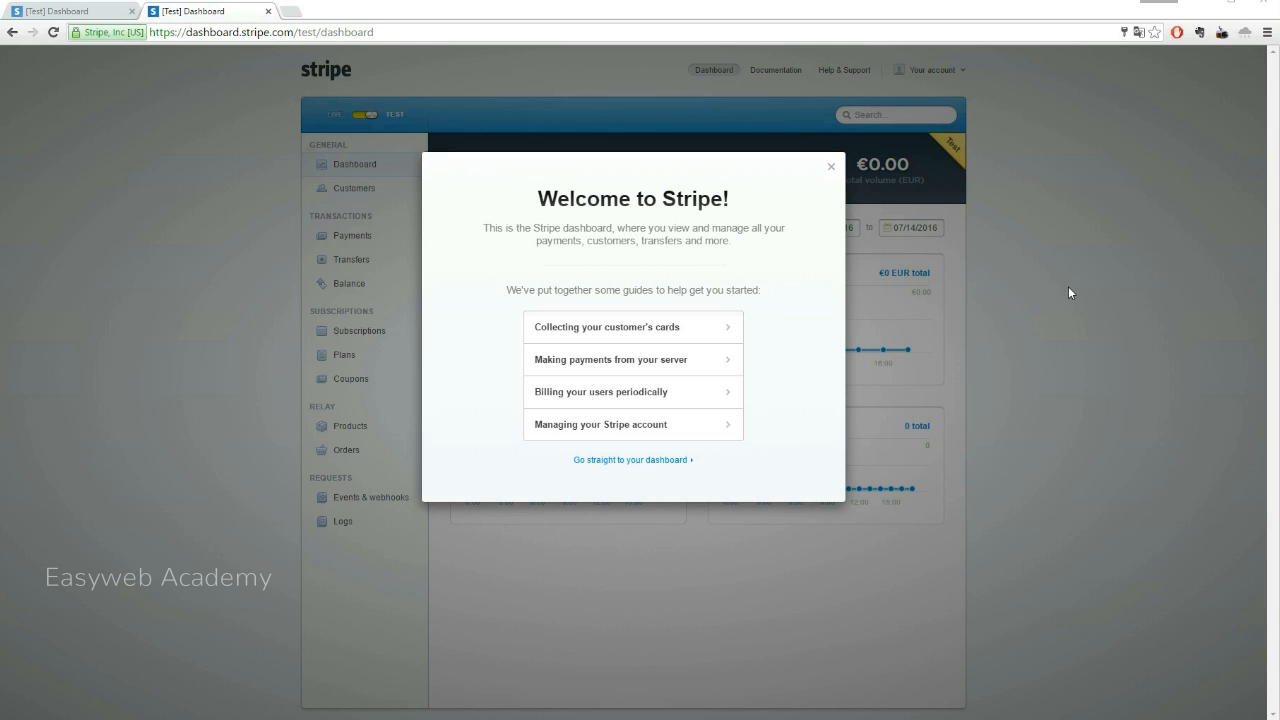
- Dismiss the welcome dialog and open the account activation form
{"action": "left_click", "coordinate": [831, 169]}
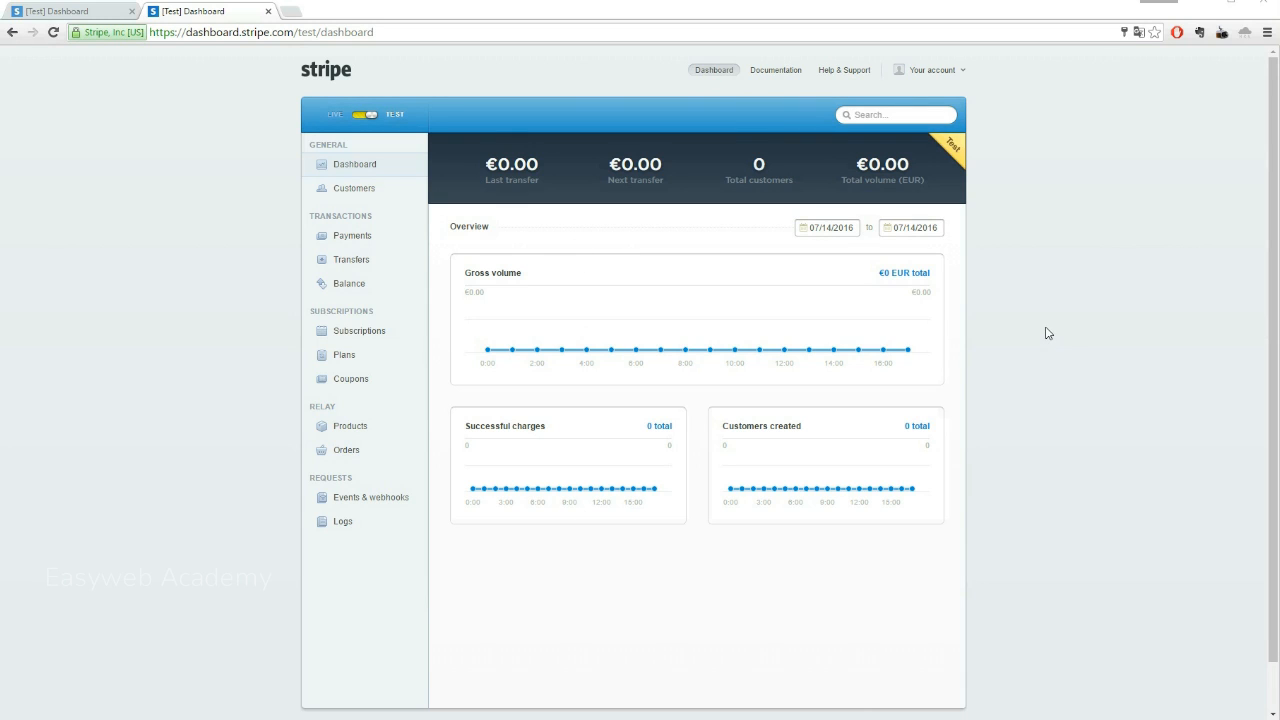
{"action": "left_click", "coordinate": [966, 69]}
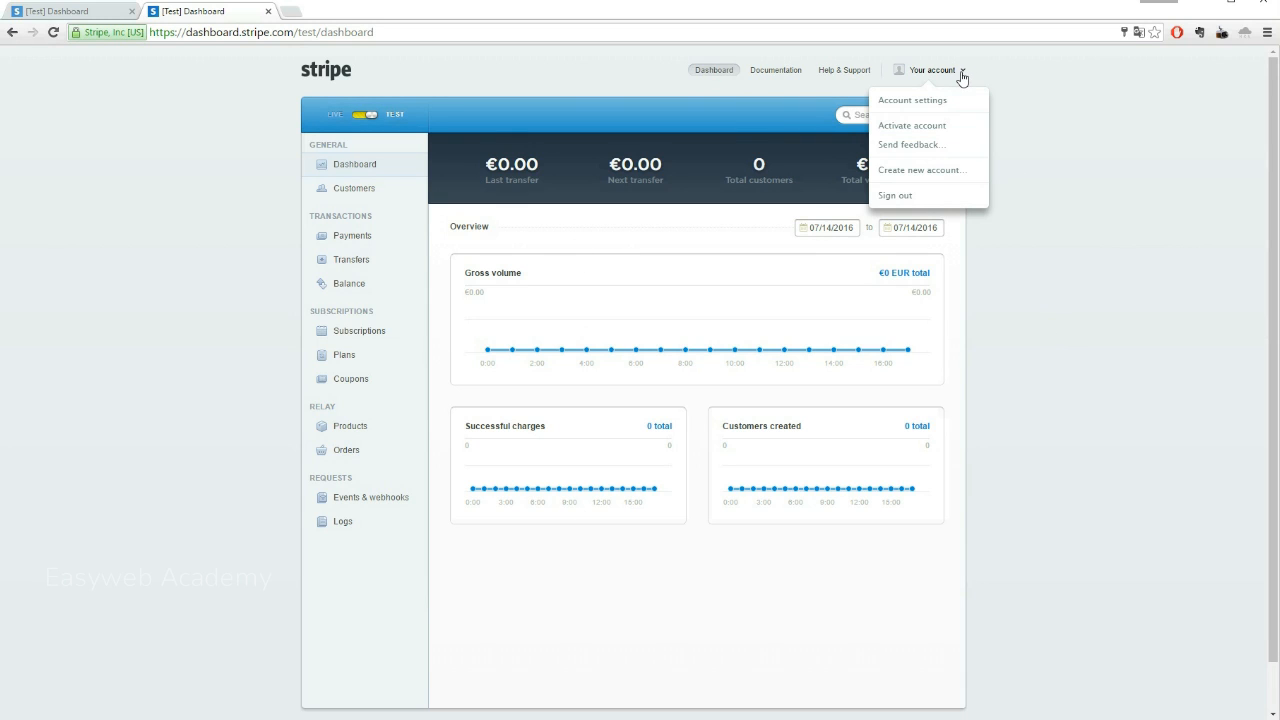
{"action": "left_click", "coordinate": [931, 127]}
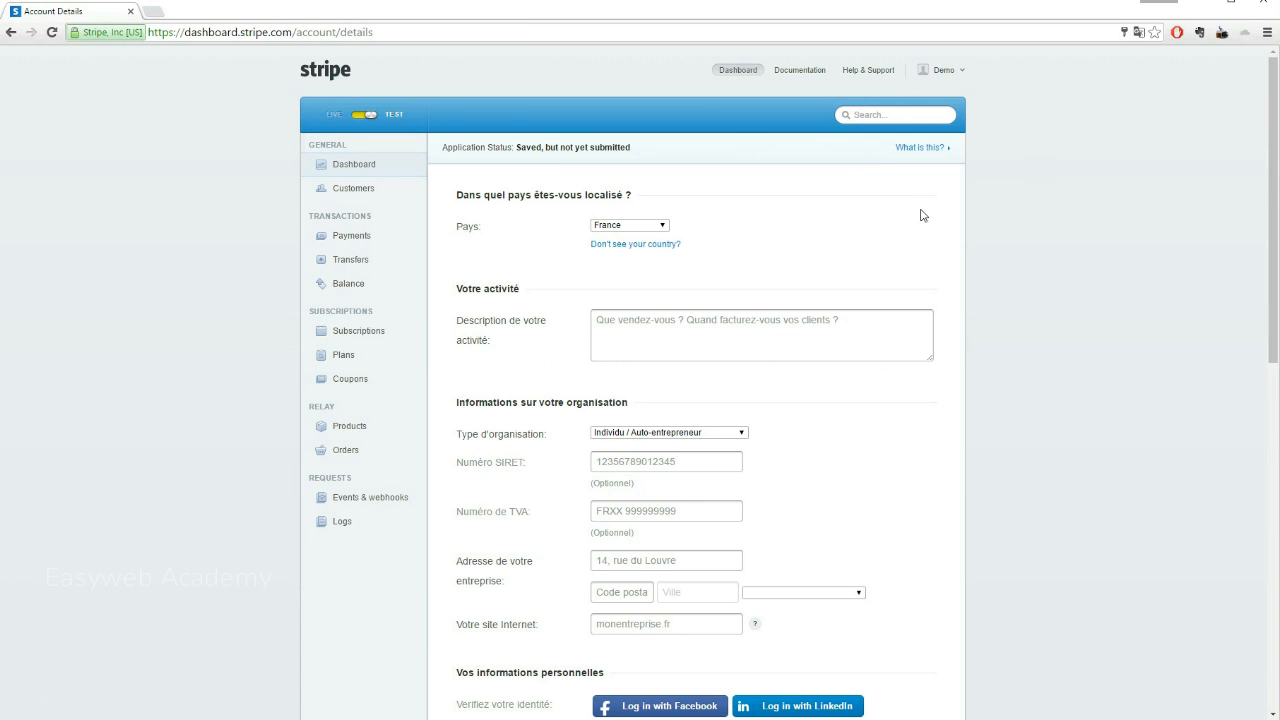
- Save the account activation form for later without activating the account
{"action": "scroll", "coordinate": [707, 220], "scroll_direction": "down", "scroll_amount": 10}
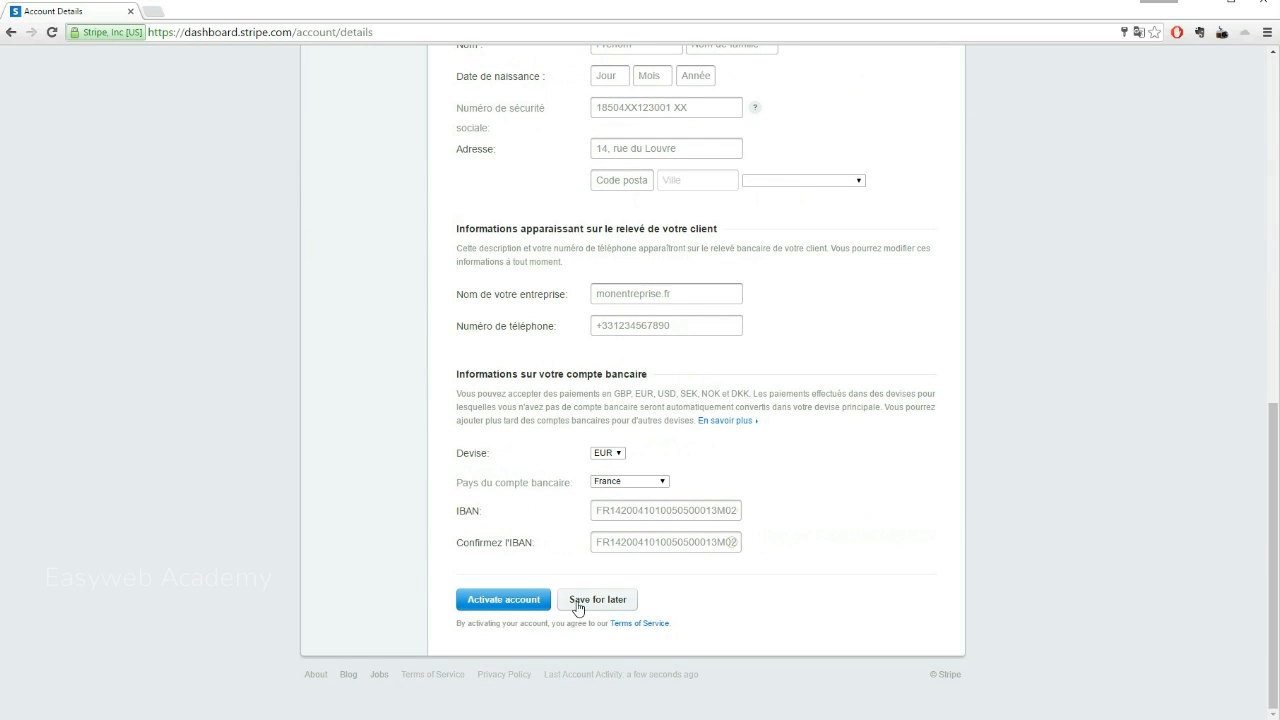
{"action": "left_click", "coordinate": [598, 604]}
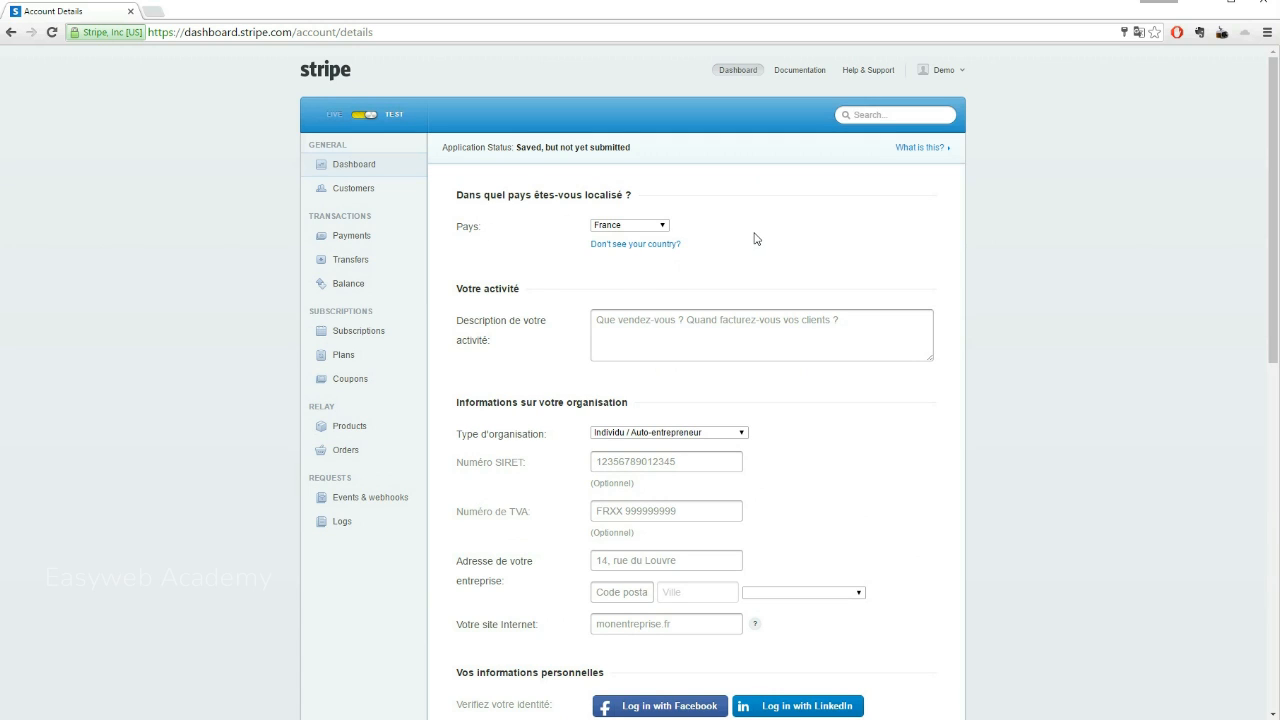
- Look through the activation form and set the bank account currency to USD
{"action": "scroll", "coordinate": [759, 241], "scroll_direction": "down", "scroll_amount": 3}
{"action": "scroll", "coordinate": [759, 241], "scroll_direction": "down", "scroll_amount": 5}
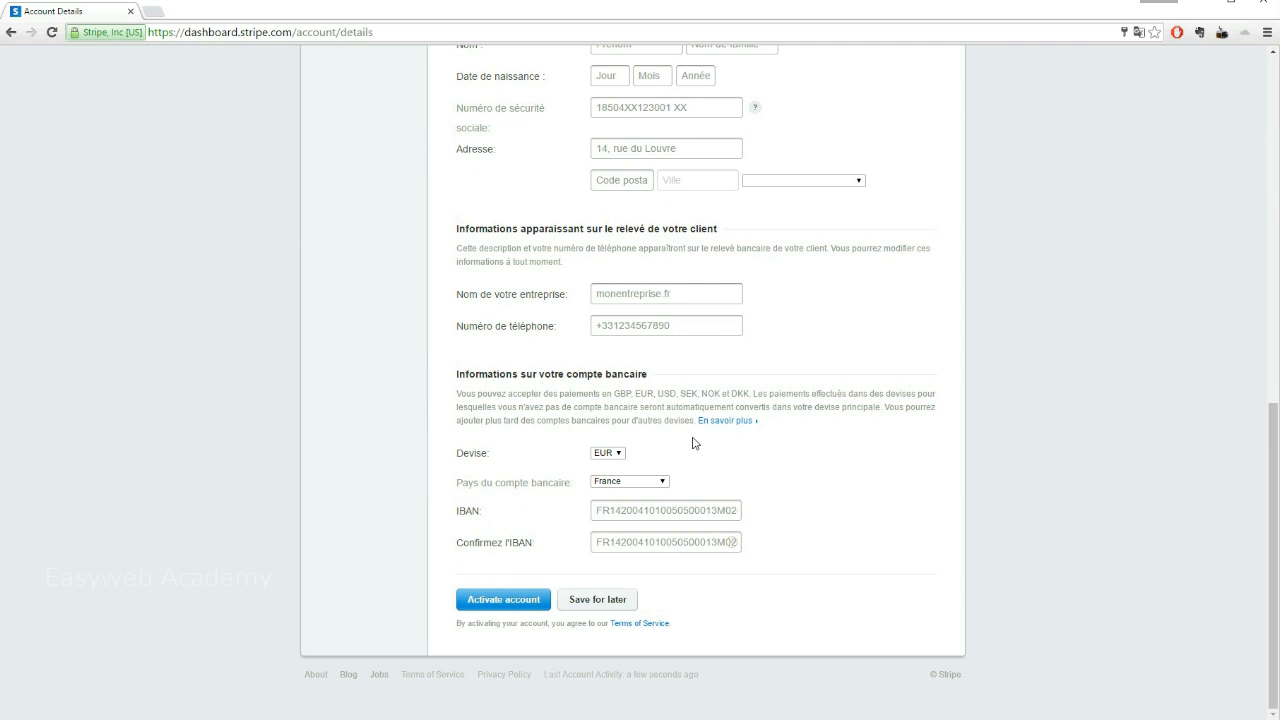
{"action": "scroll", "coordinate": [694, 443], "scroll_direction": "up", "scroll_amount": 3}
{"action": "scroll", "coordinate": [709, 454], "scroll_direction": "down", "scroll_amount": 3}
{"action": "scroll", "coordinate": [549, 450], "scroll_direction": "up", "scroll_amount": 10}
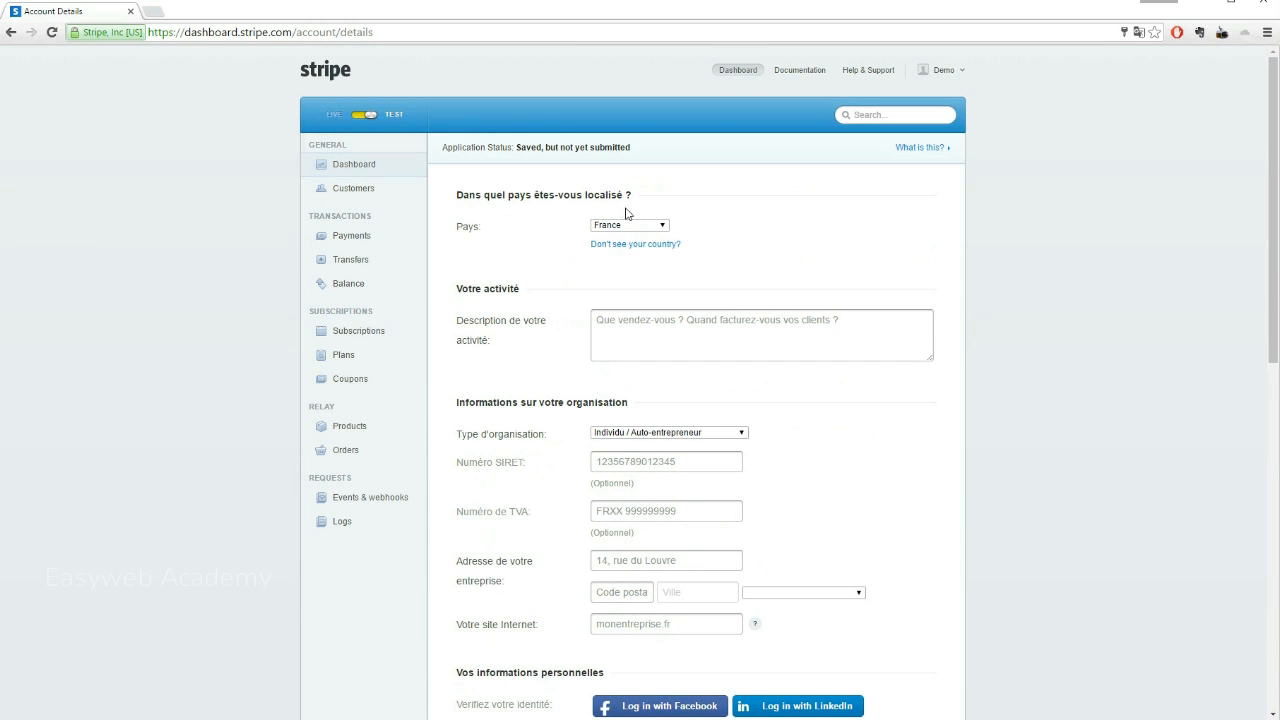
{"action": "scroll", "coordinate": [706, 378], "scroll_direction": "down", "scroll_amount": 10}
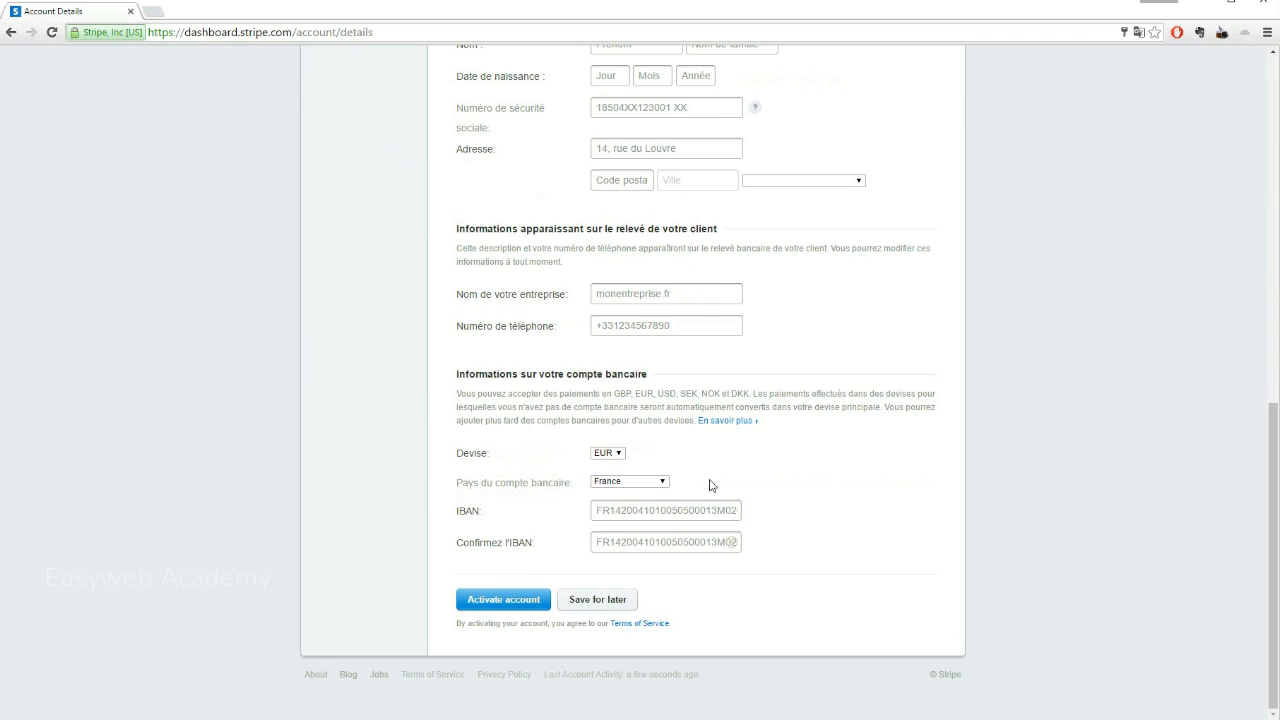
{"action": "left_click", "coordinate": [617, 455]}
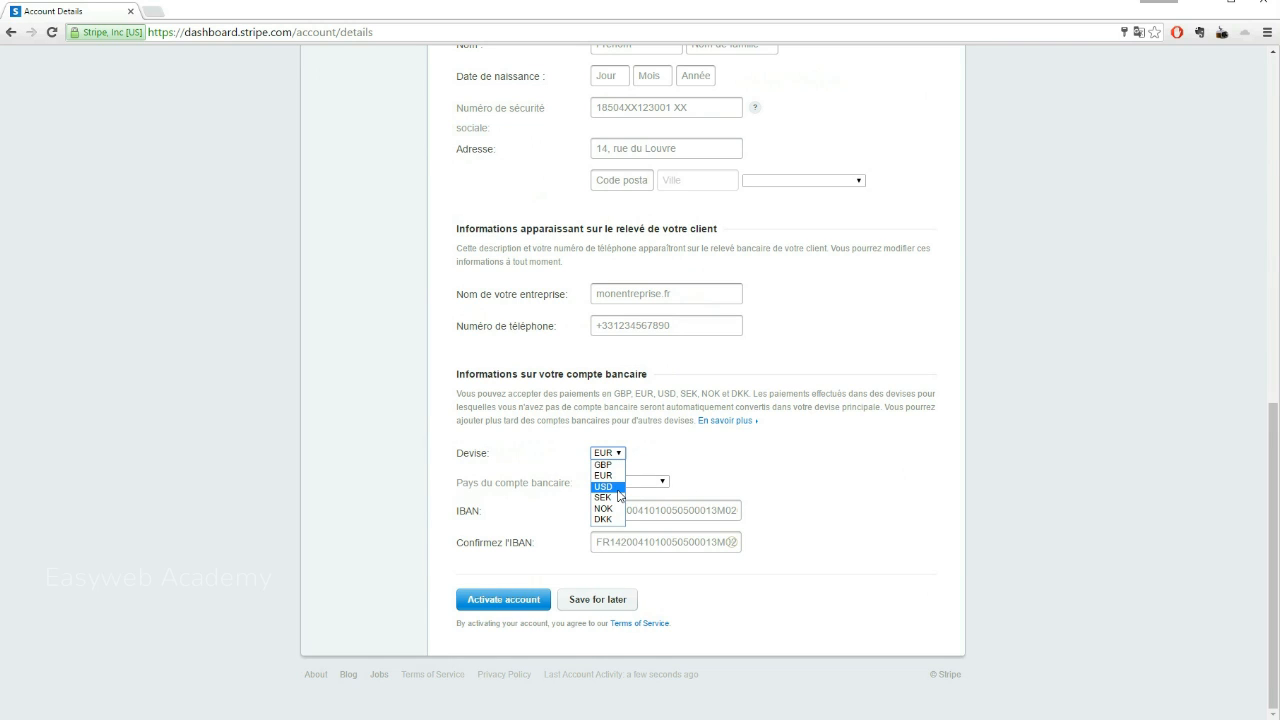
{"action": "left_click", "coordinate": [617, 488]}
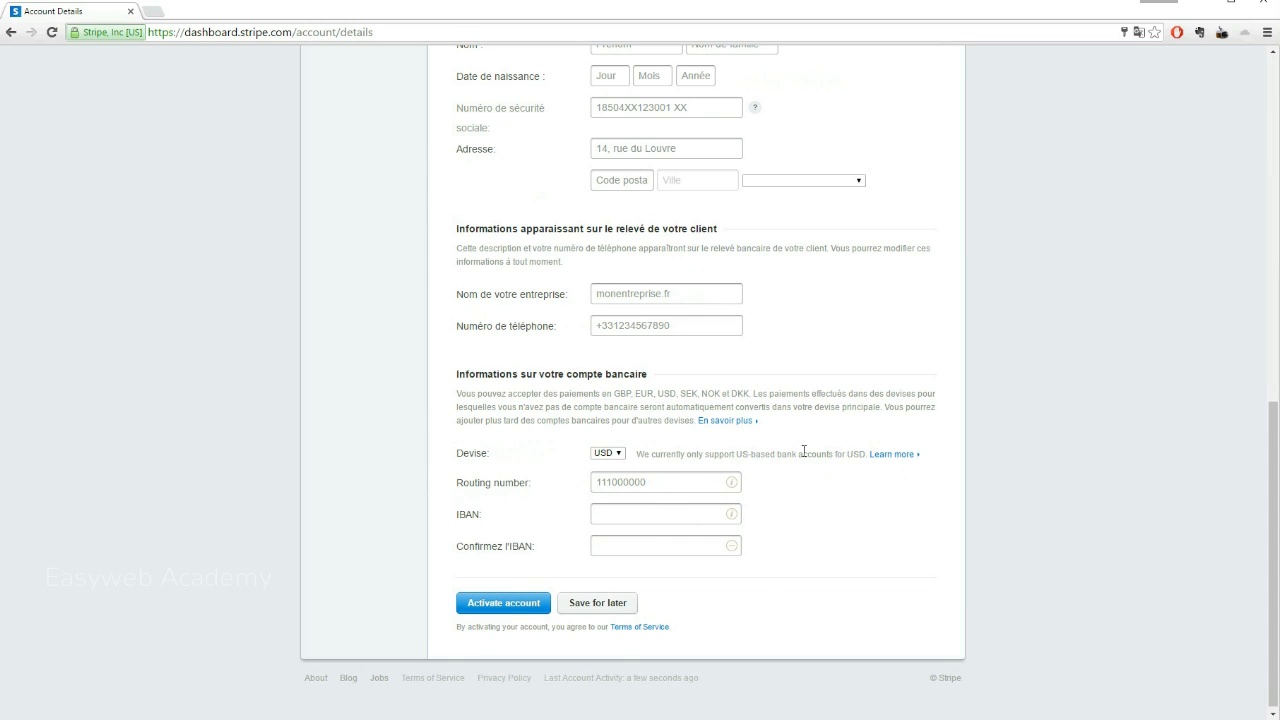
- Switch the account's country to United States and examine the bank details the form requires
{"action": "scroll", "coordinate": [803, 451], "scroll_direction": "up", "scroll_amount": 8}
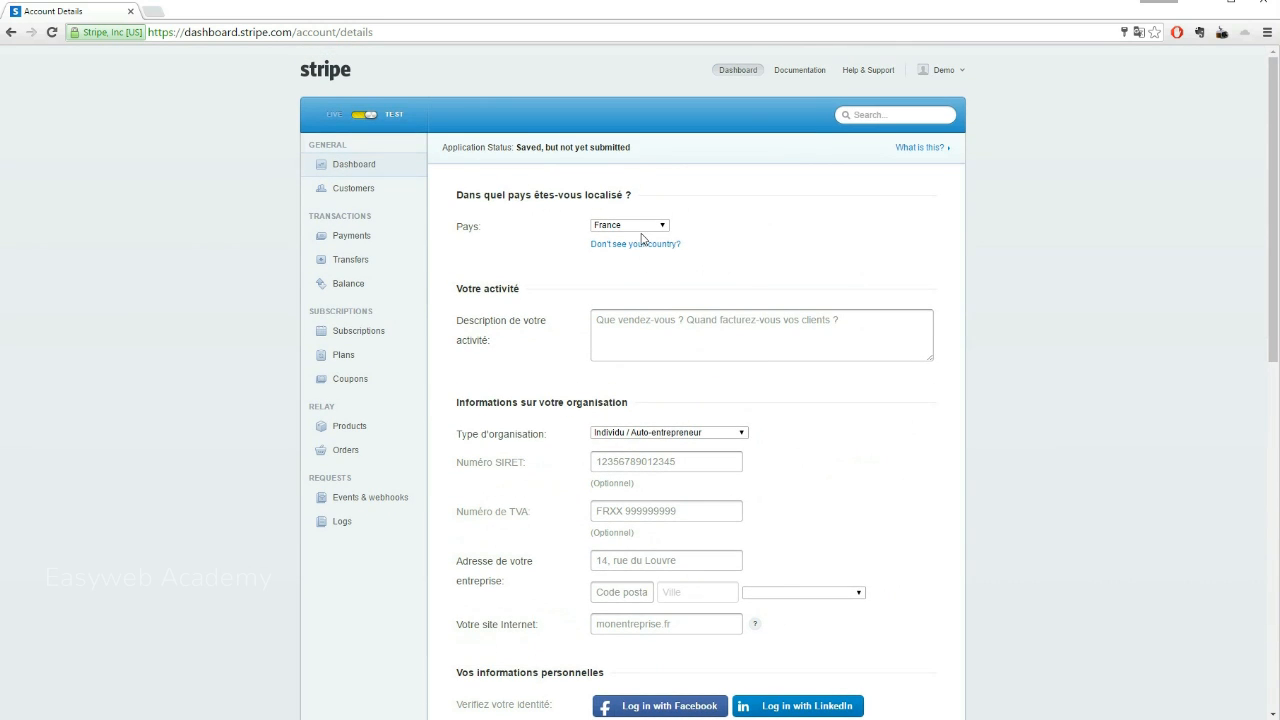
{"action": "scroll", "coordinate": [806, 386], "scroll_direction": "down", "scroll_amount": 10}
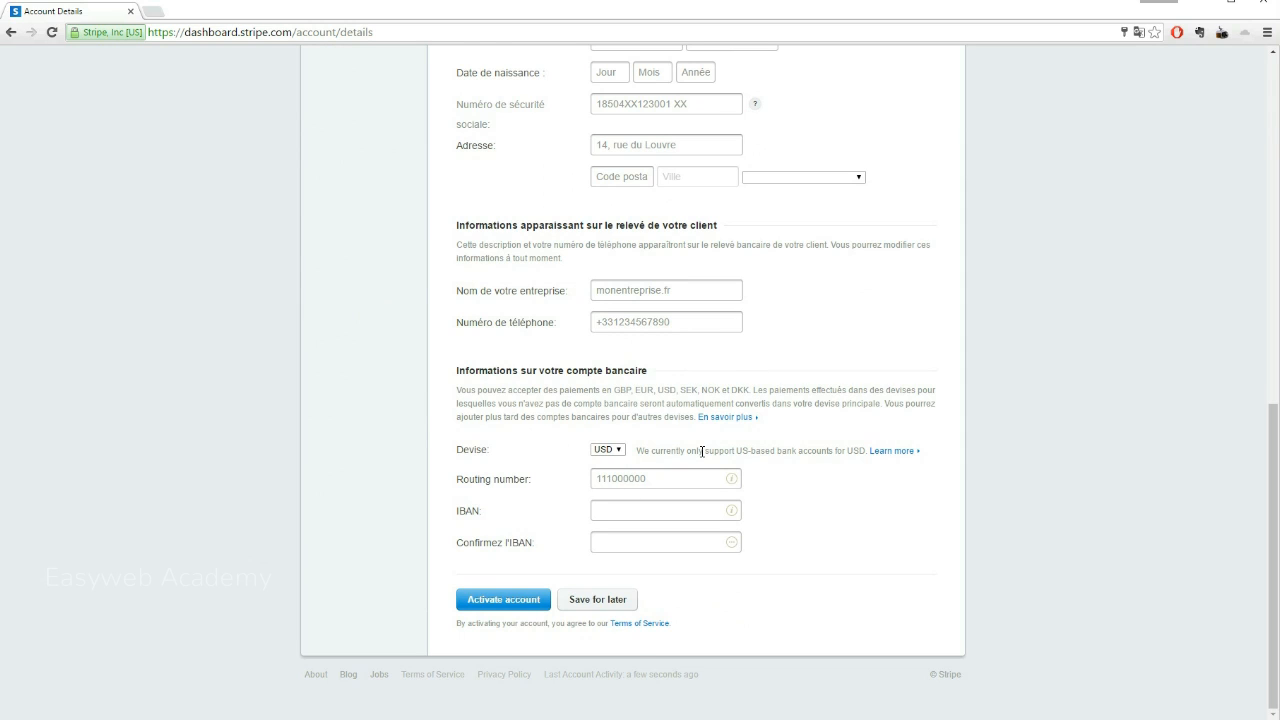
{"action": "scroll", "coordinate": [702, 451], "scroll_direction": "up", "scroll_amount": 10}
{"action": "left_click", "coordinate": [641, 226]}
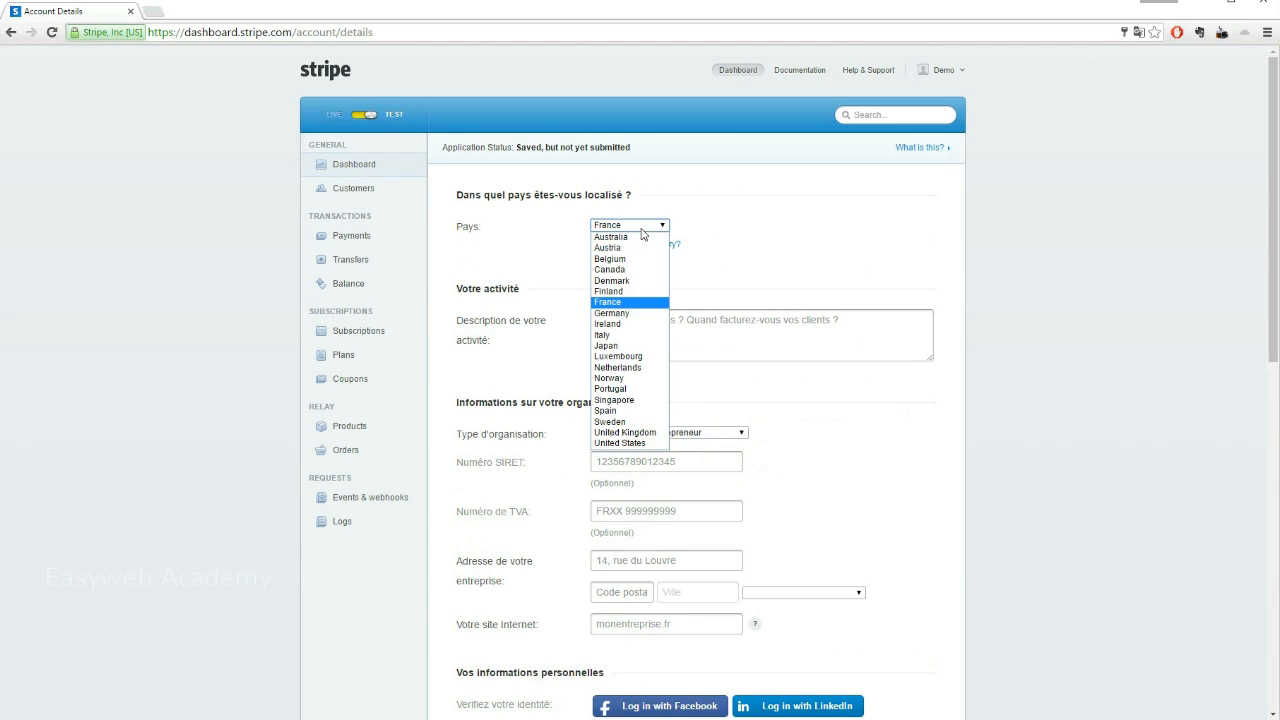
{"action": "left_click", "coordinate": [627, 443]}
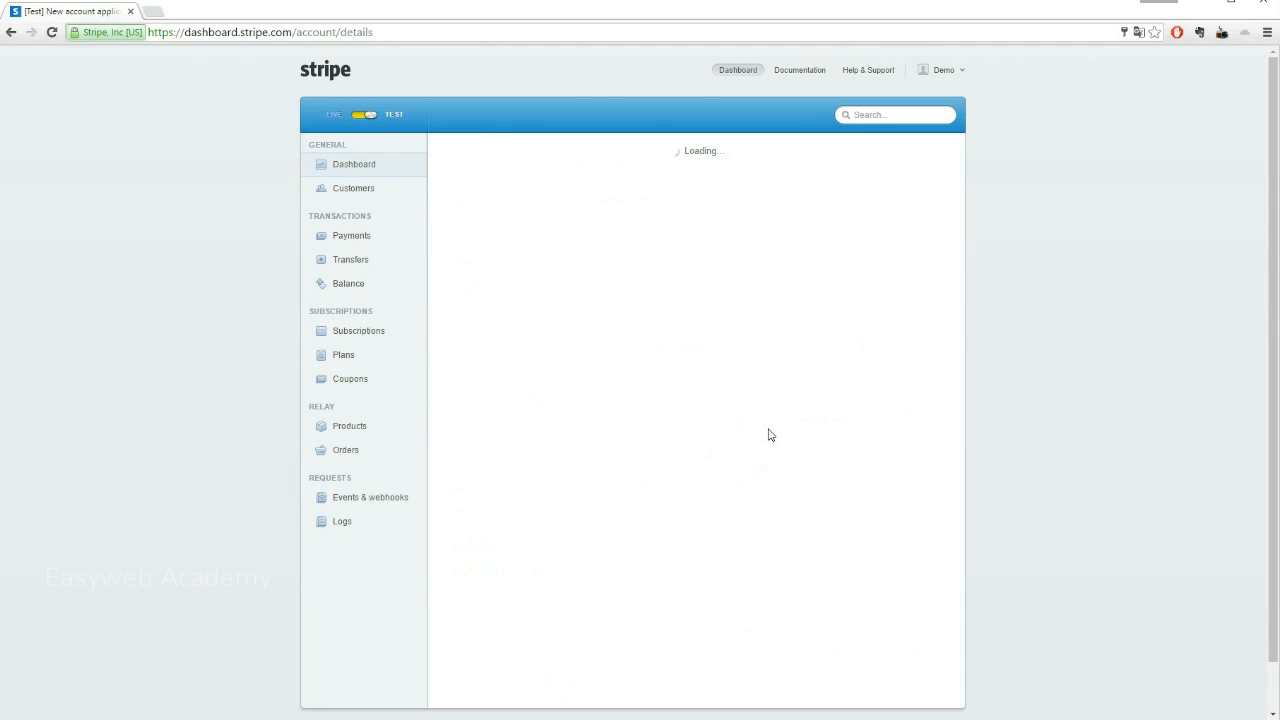
{"action": "scroll", "coordinate": [785, 434], "scroll_direction": "down", "scroll_amount": 8}
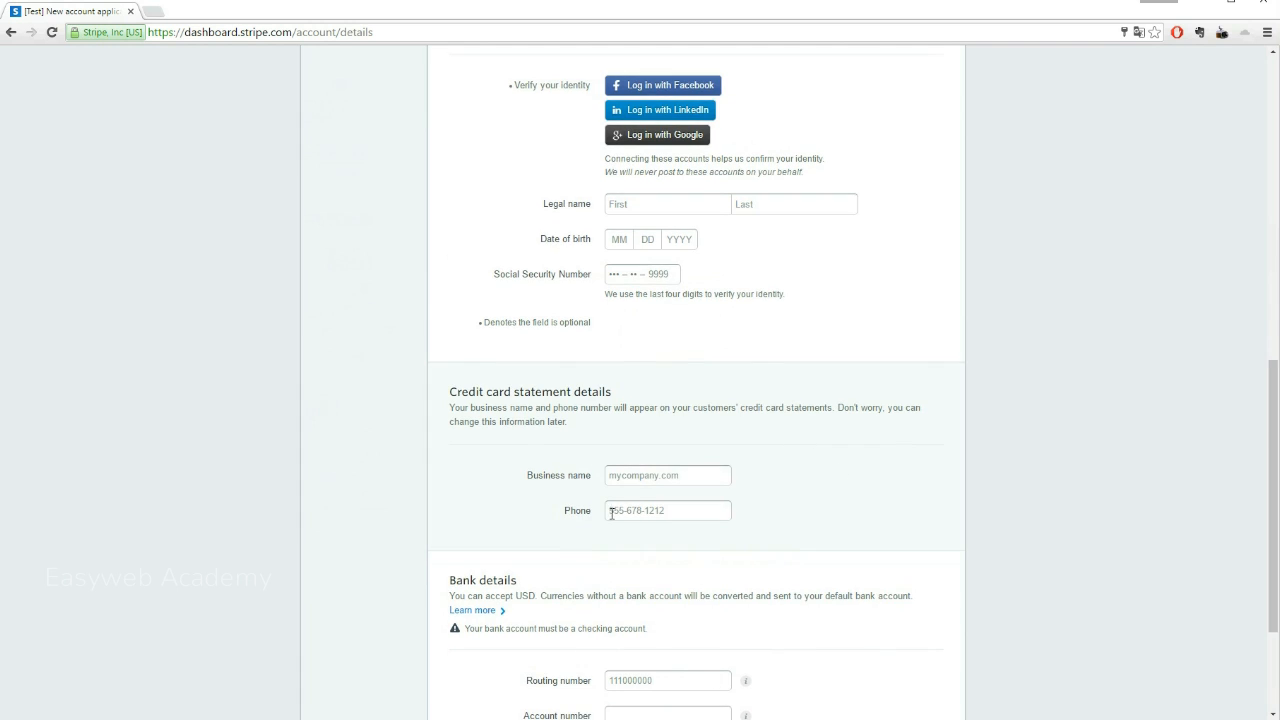
{"action": "scroll", "coordinate": [758, 558], "scroll_direction": "down", "scroll_amount": 2}
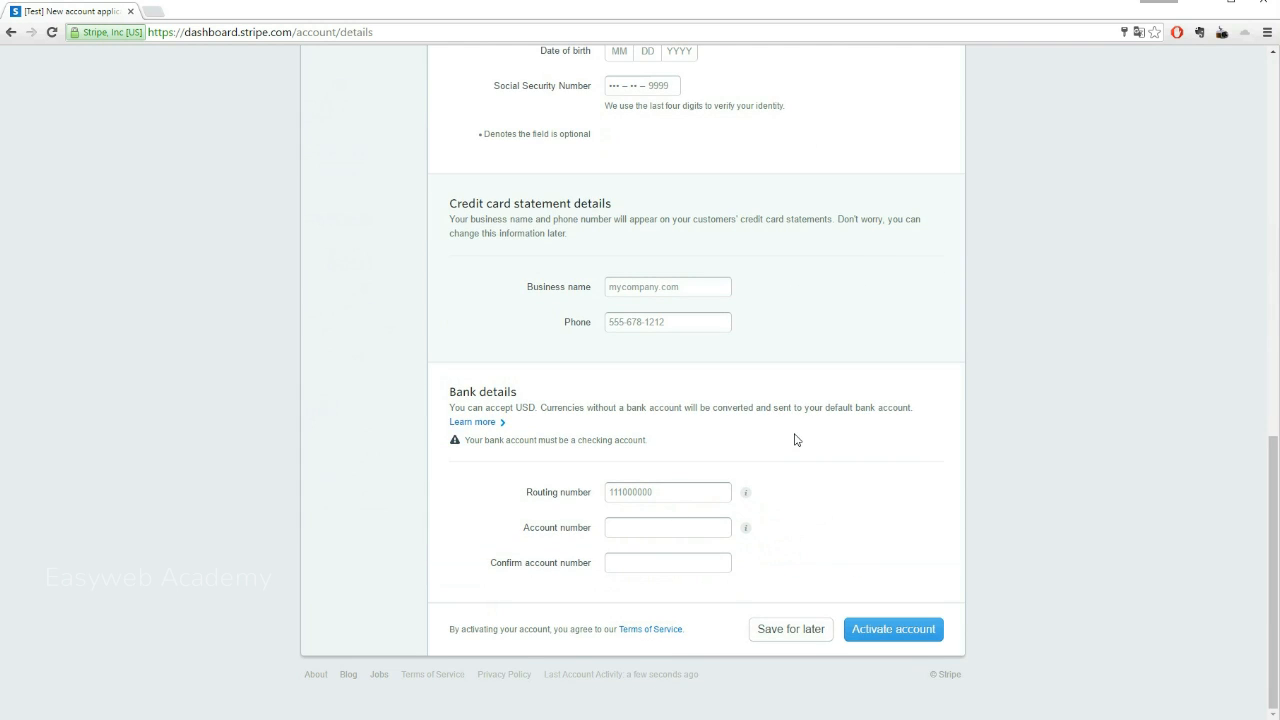
- Switch the account's country to United Kingdom and examine its bank details section
{"action": "scroll", "coordinate": [785, 445], "scroll_direction": "up", "scroll_amount": 10}
{"action": "left_click", "coordinate": [655, 272]}
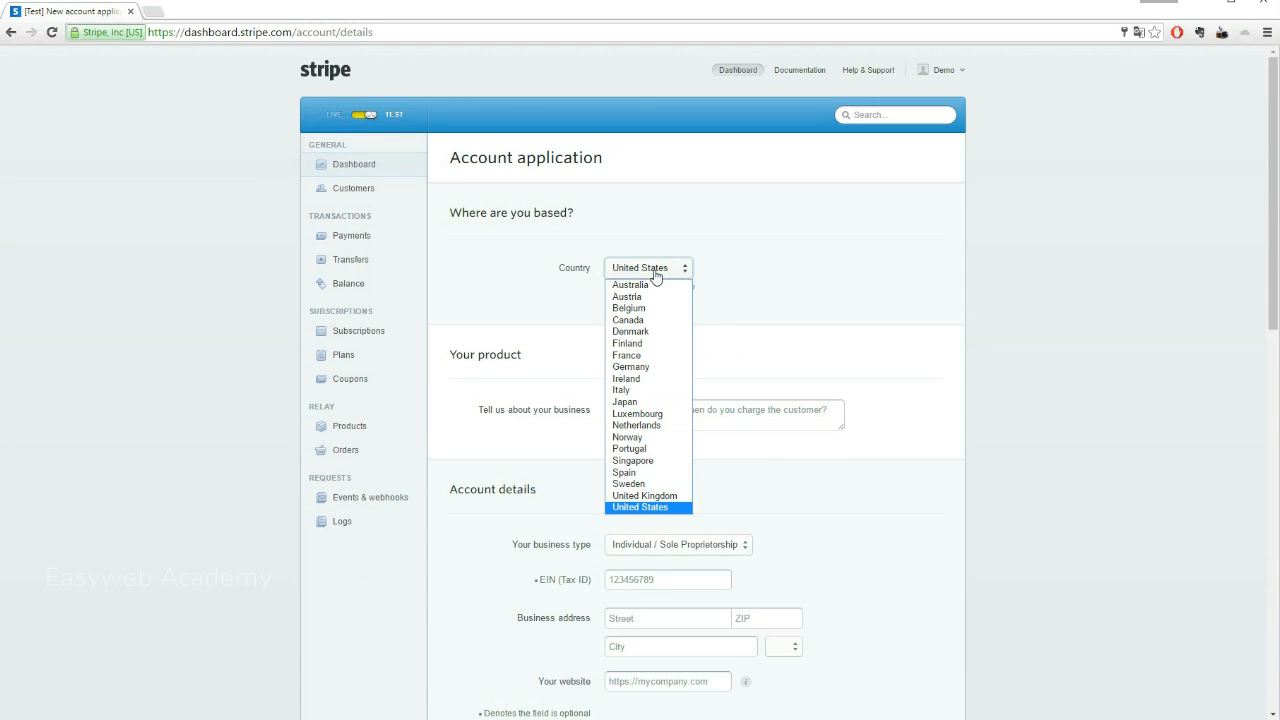
{"action": "left_click", "coordinate": [662, 496]}
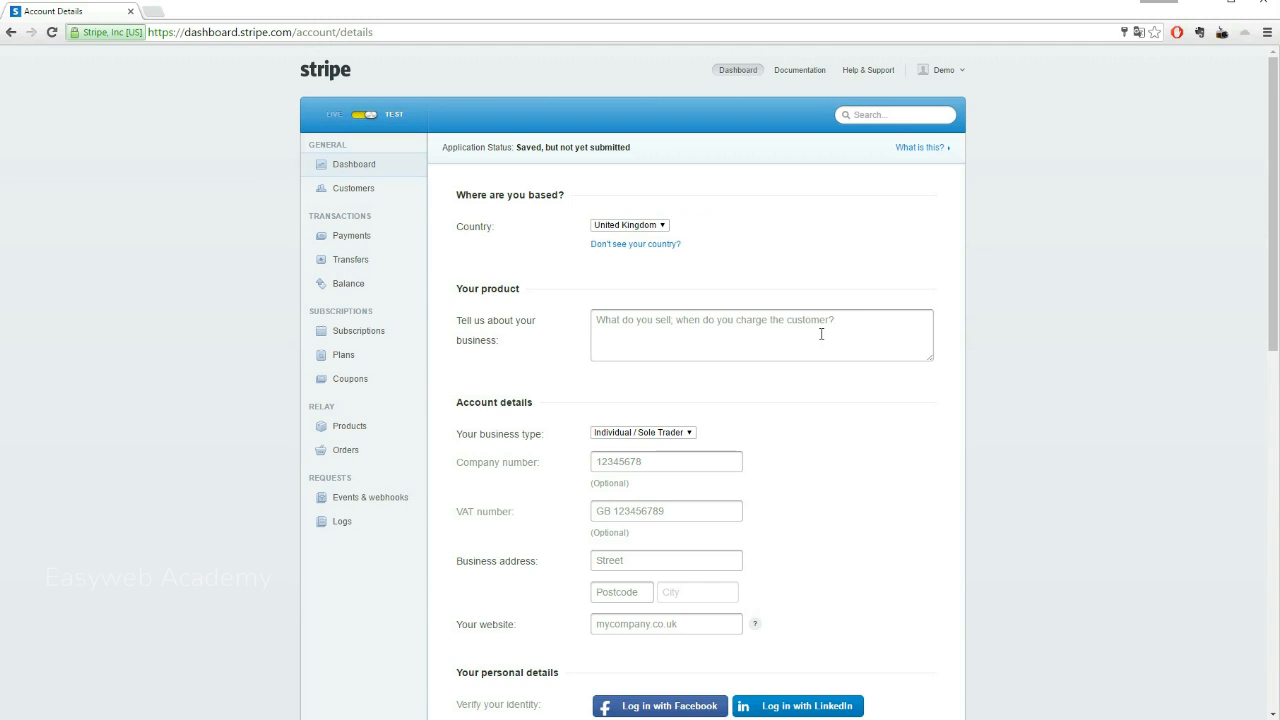
{"action": "scroll", "coordinate": [821, 334], "scroll_direction": "down", "scroll_amount": 7}
{"action": "scroll", "coordinate": [784, 478], "scroll_direction": "down", "scroll_amount": 2}
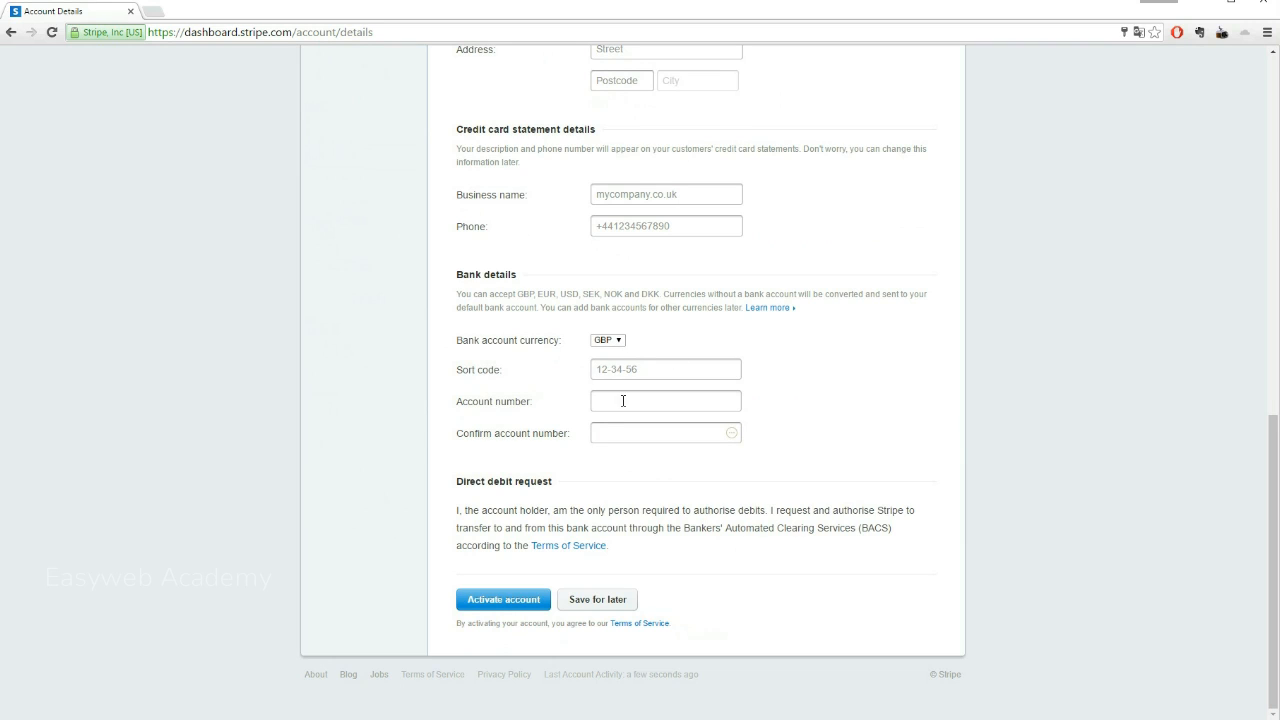
- Set the account's country back to France and return to the business and organisation fields
{"action": "scroll", "coordinate": [725, 340], "scroll_direction": "up", "scroll_amount": 10}
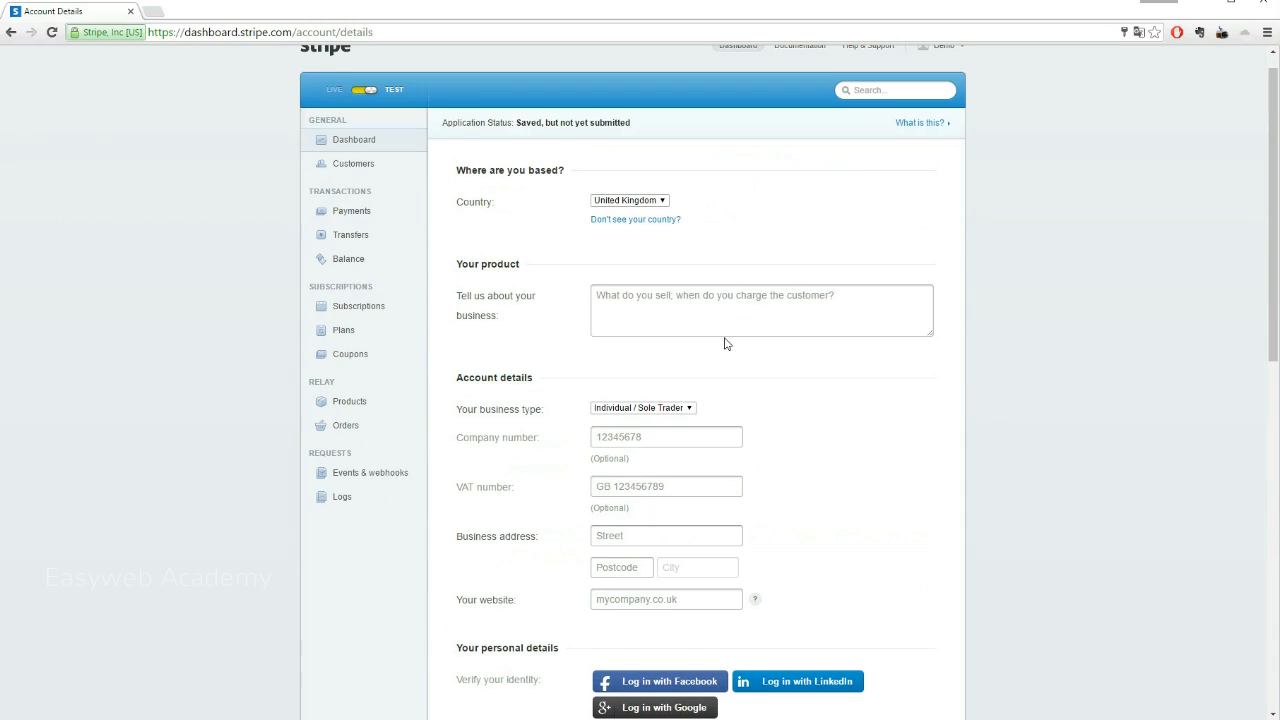
{"action": "left_click", "coordinate": [660, 225]}
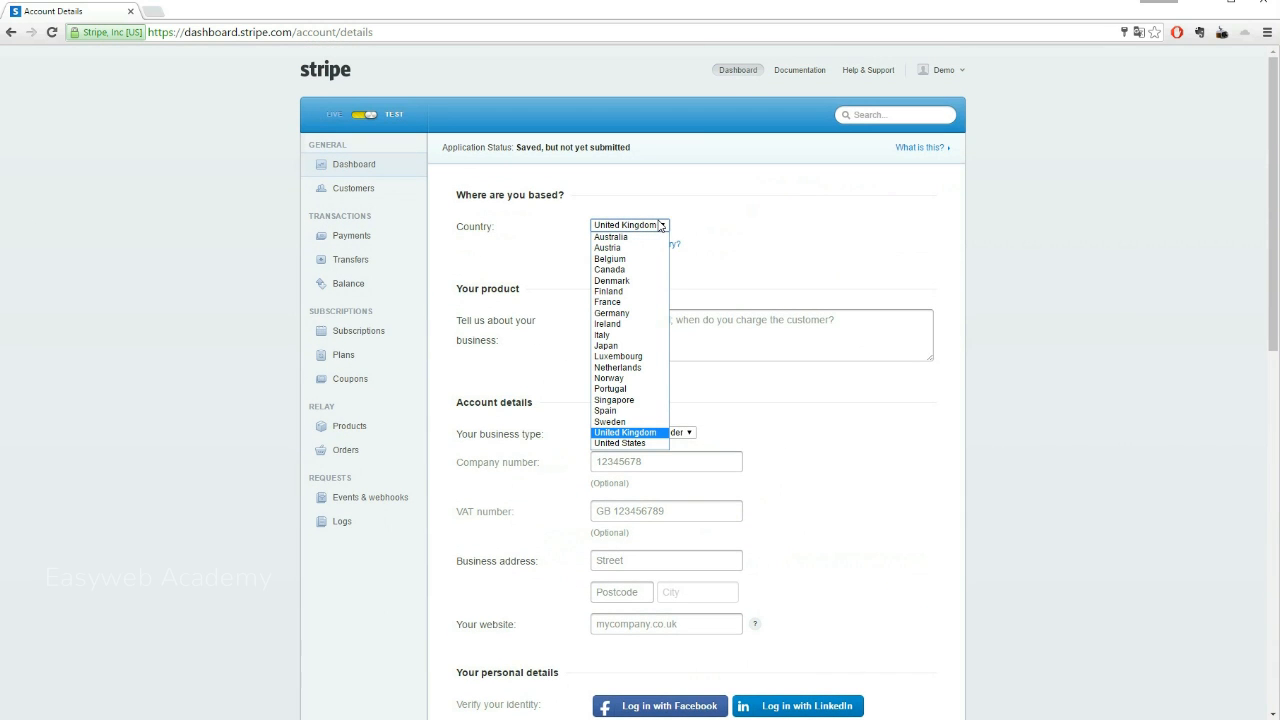
{"action": "left_click", "coordinate": [623, 304]}
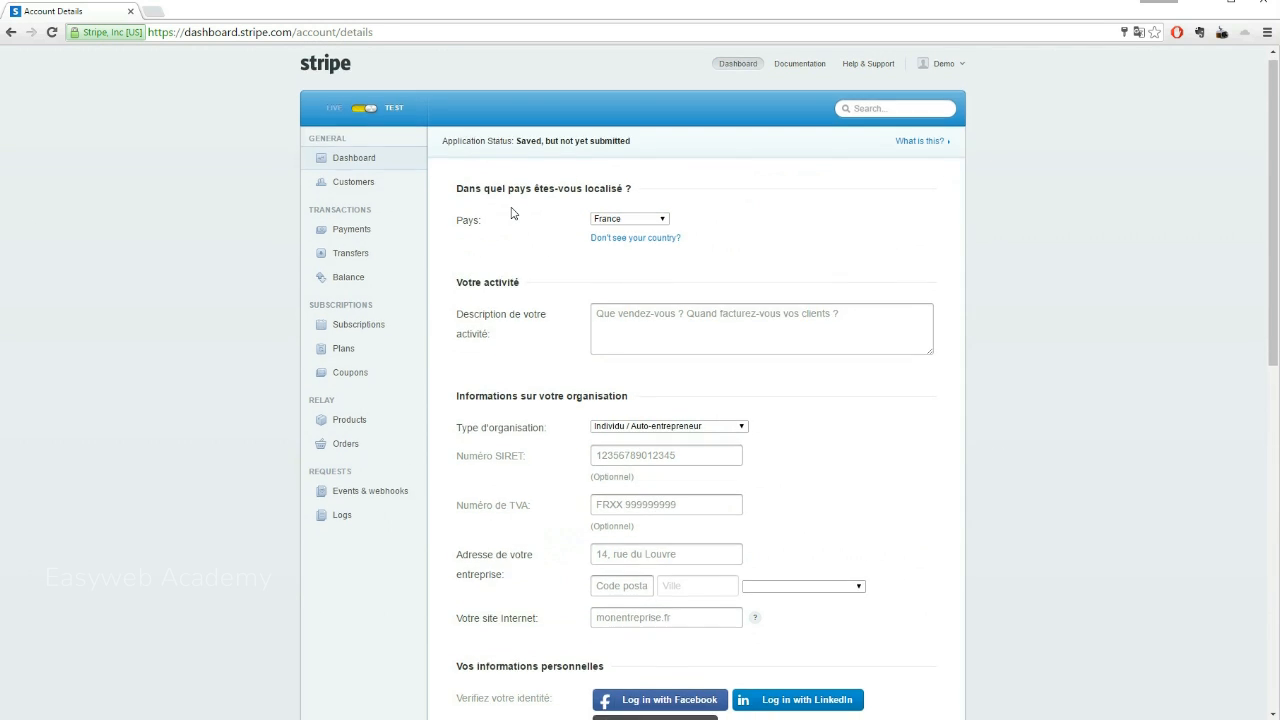
{"action": "scroll", "coordinate": [512, 210], "scroll_direction": "down", "scroll_amount": 3}
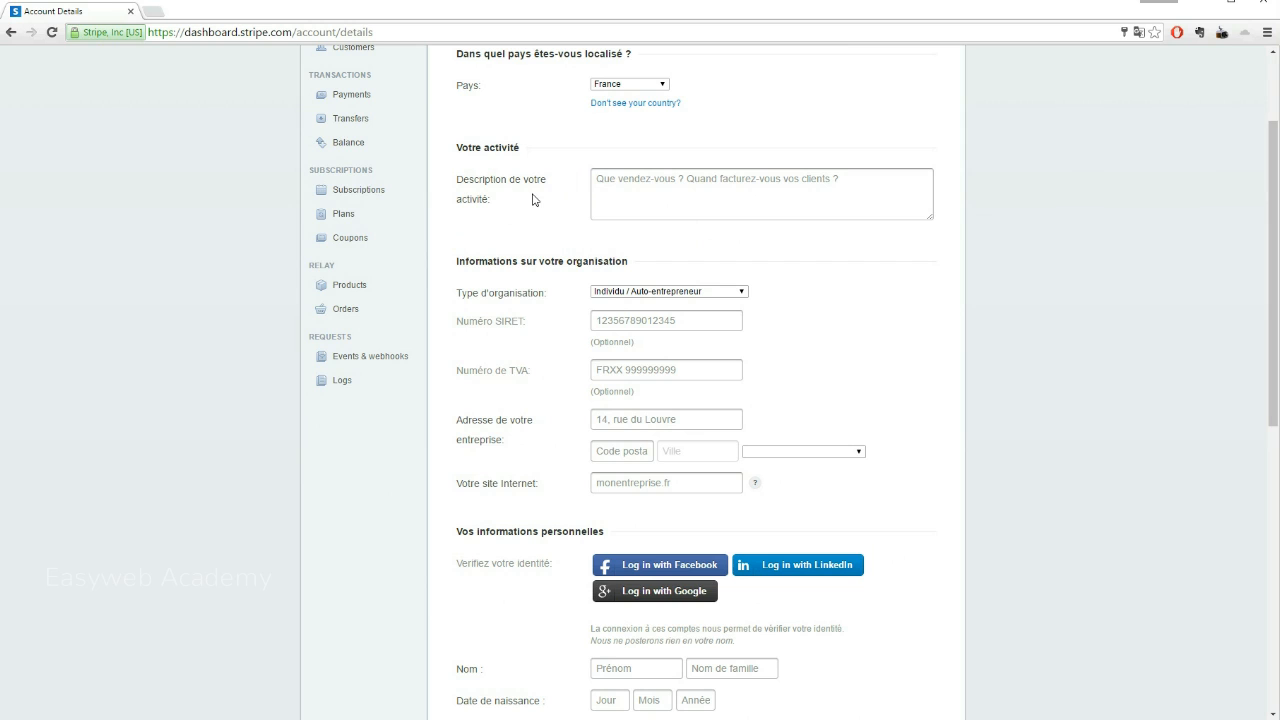
- Examine the available organisation types in the activation form and keep Individu / Auto-entrepreneur selected
{"action": "scroll", "coordinate": [532, 199], "scroll_direction": "down", "scroll_amount": 2}
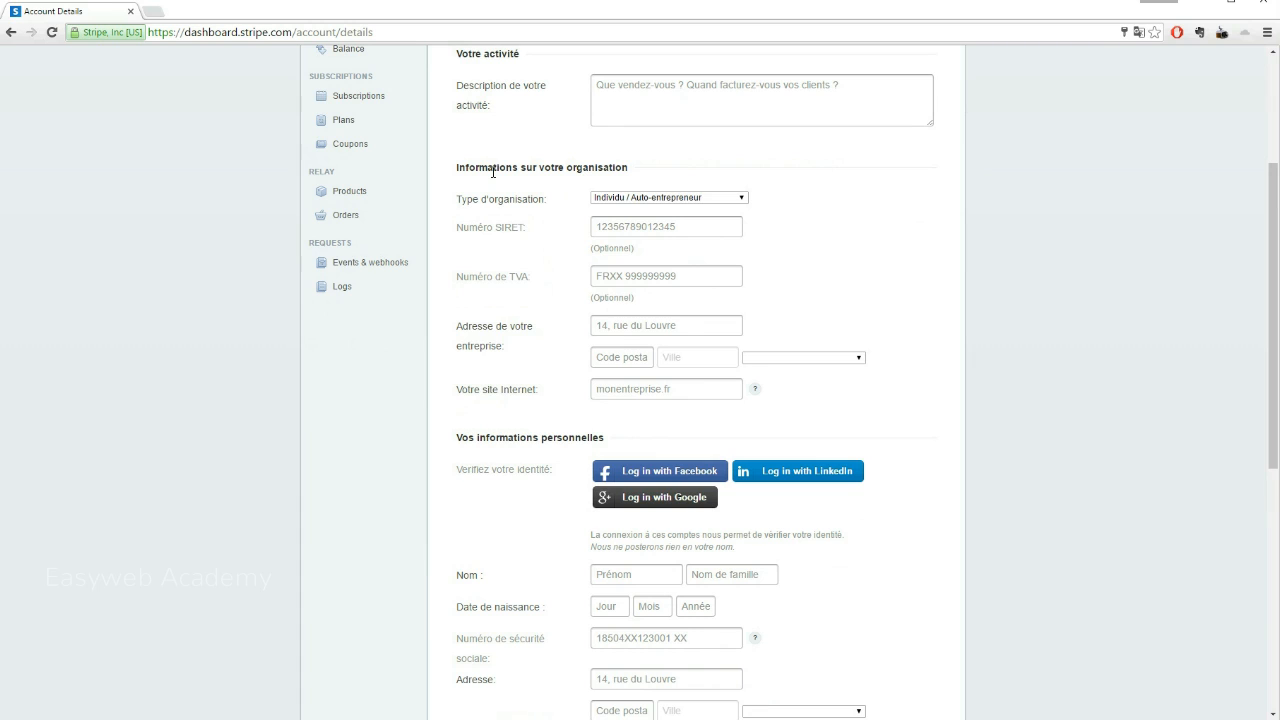
{"action": "left_click", "coordinate": [655, 198]}
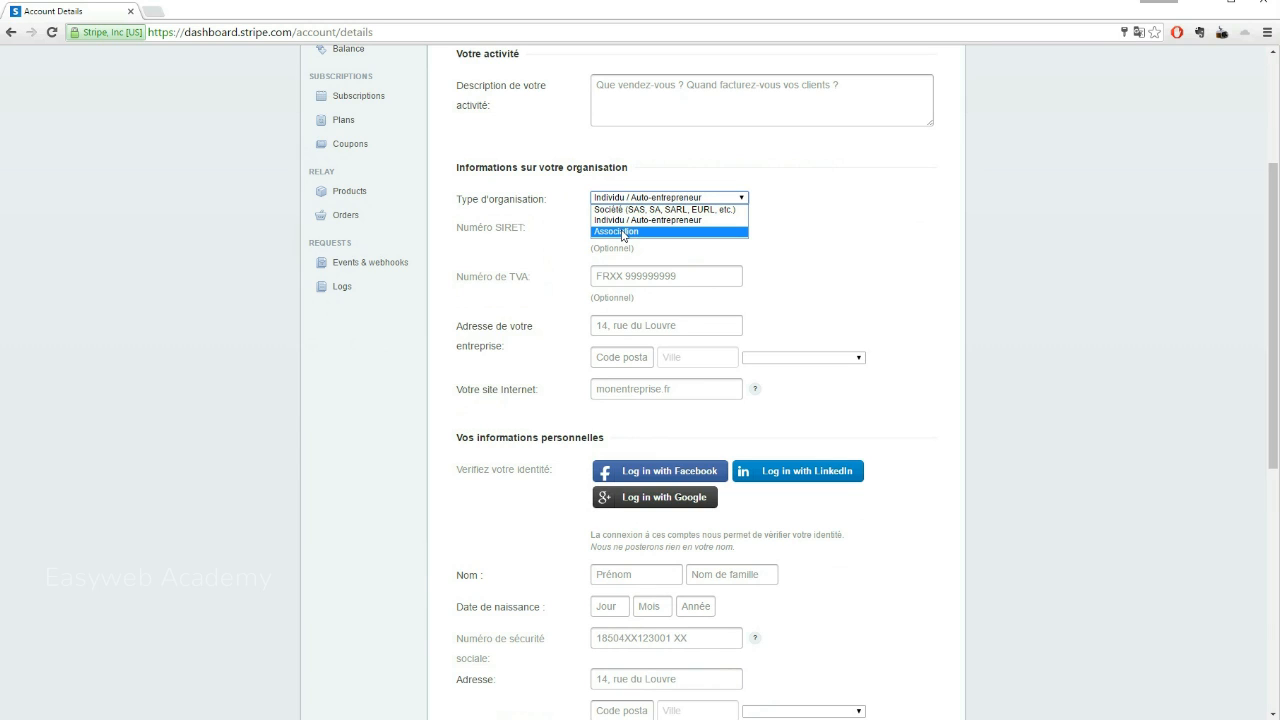
{"action": "left_click", "coordinate": [818, 230]}
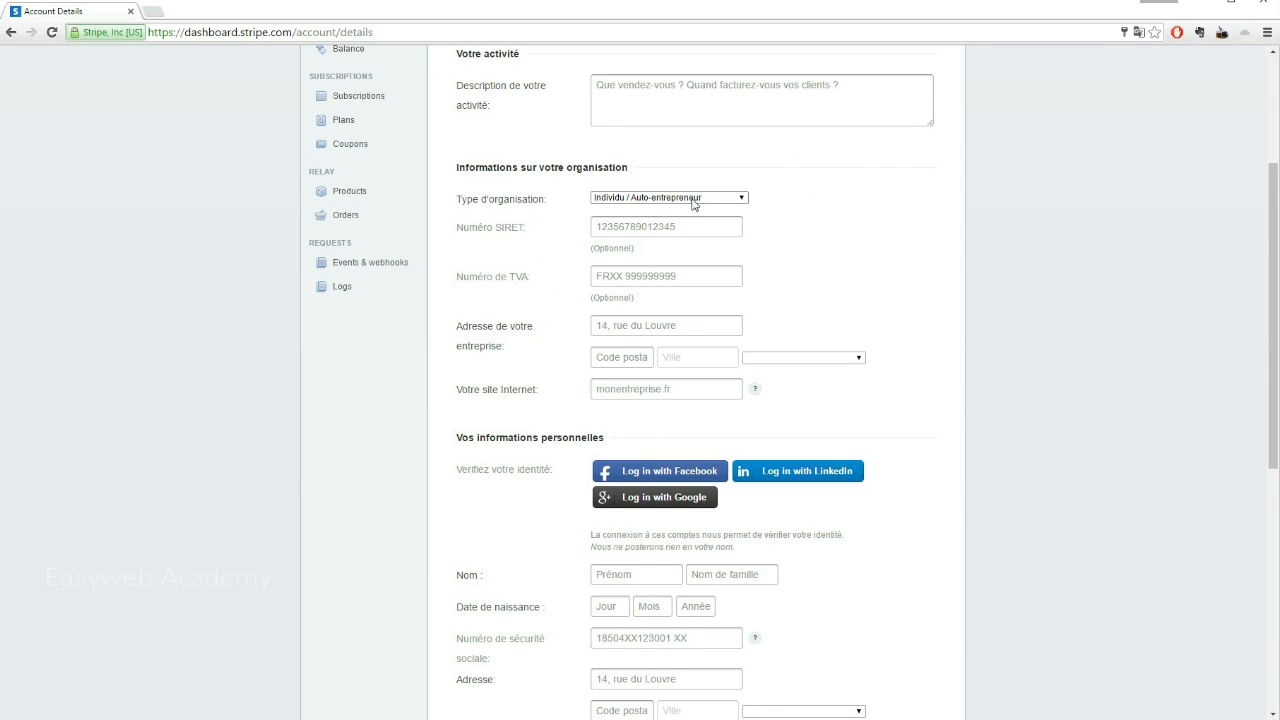
{"action": "left_click", "coordinate": [660, 200]}
{"action": "left_click", "coordinate": [660, 199]}
- Examine the organisation section's SIRET, VAT number, business address and website fields
{"action": "scroll", "coordinate": [800, 212], "scroll_direction": "down", "scroll_amount": 2}
{"action": "scroll", "coordinate": [837, 157], "scroll_direction": "up", "scroll_amount": 1}
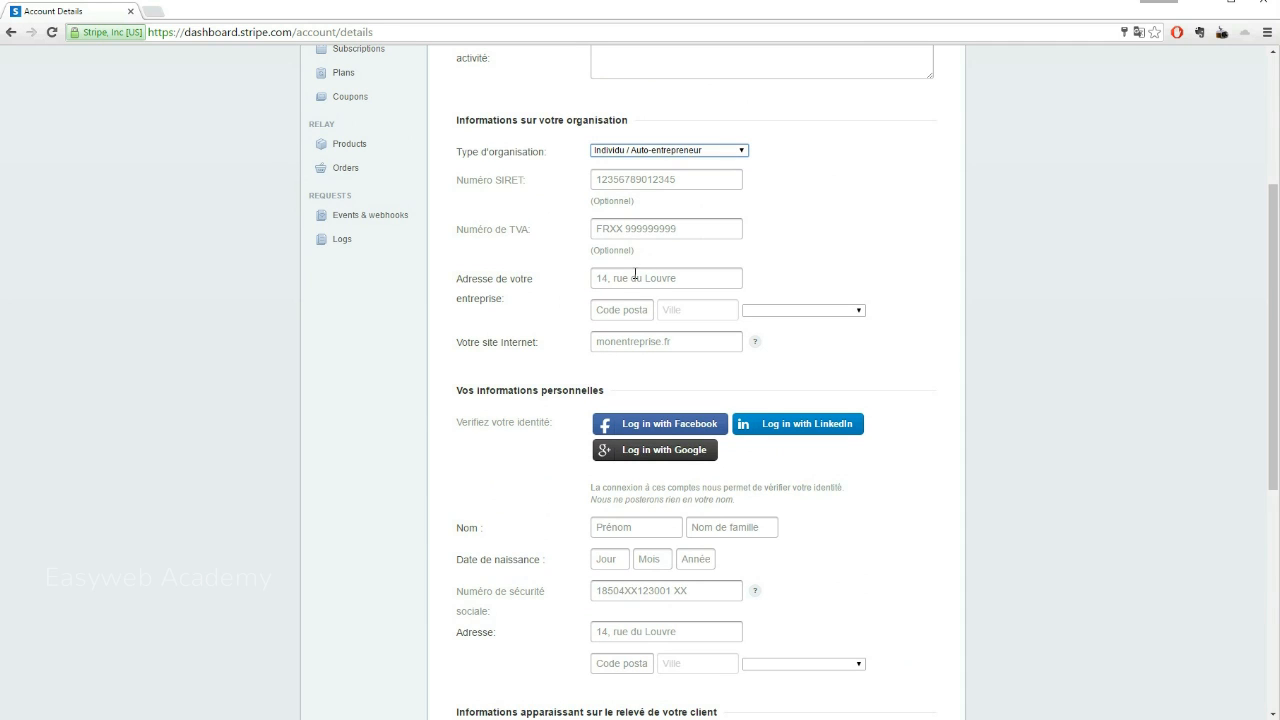
{"action": "left_click", "coordinate": [520, 279]}
{"action": "scroll", "coordinate": [520, 279], "scroll_direction": "down", "scroll_amount": 3}
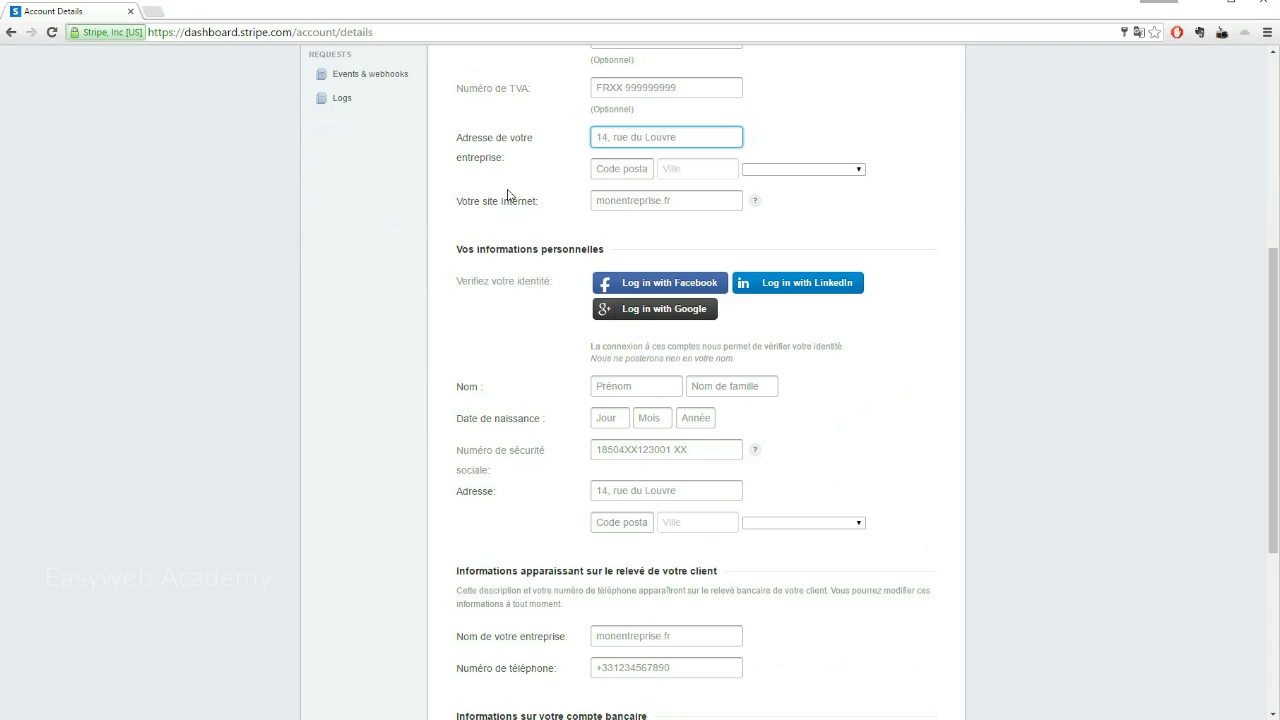
{"action": "scroll", "coordinate": [563, 221], "scroll_direction": "up", "scroll_amount": 2}
{"action": "mouse_move", "coordinate": [755, 296]}
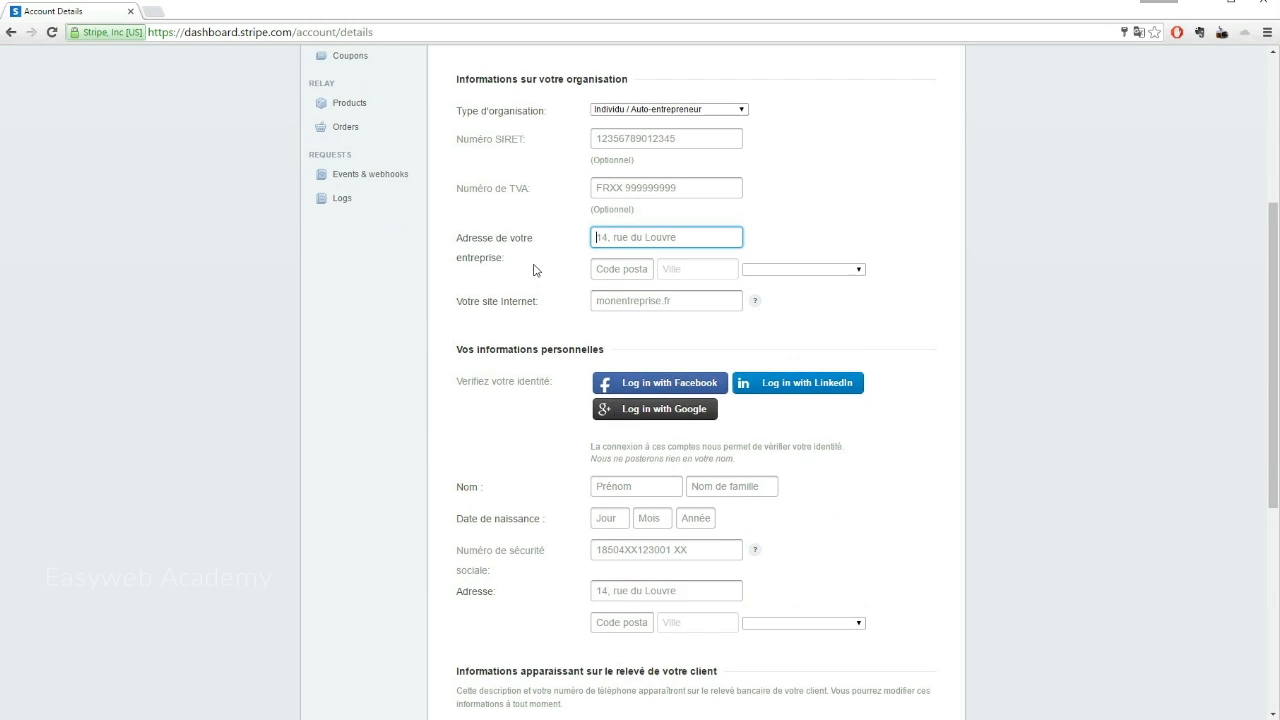
{"action": "scroll", "coordinate": [534, 271], "scroll_direction": "up", "scroll_amount": 2}
{"action": "scroll", "coordinate": [534, 270], "scroll_direction": "down", "scroll_amount": 1}
- Examine the personal information, customer statement and bank account sections down to the end of the form
{"action": "scroll", "coordinate": [534, 270], "scroll_direction": "down", "scroll_amount": 4}
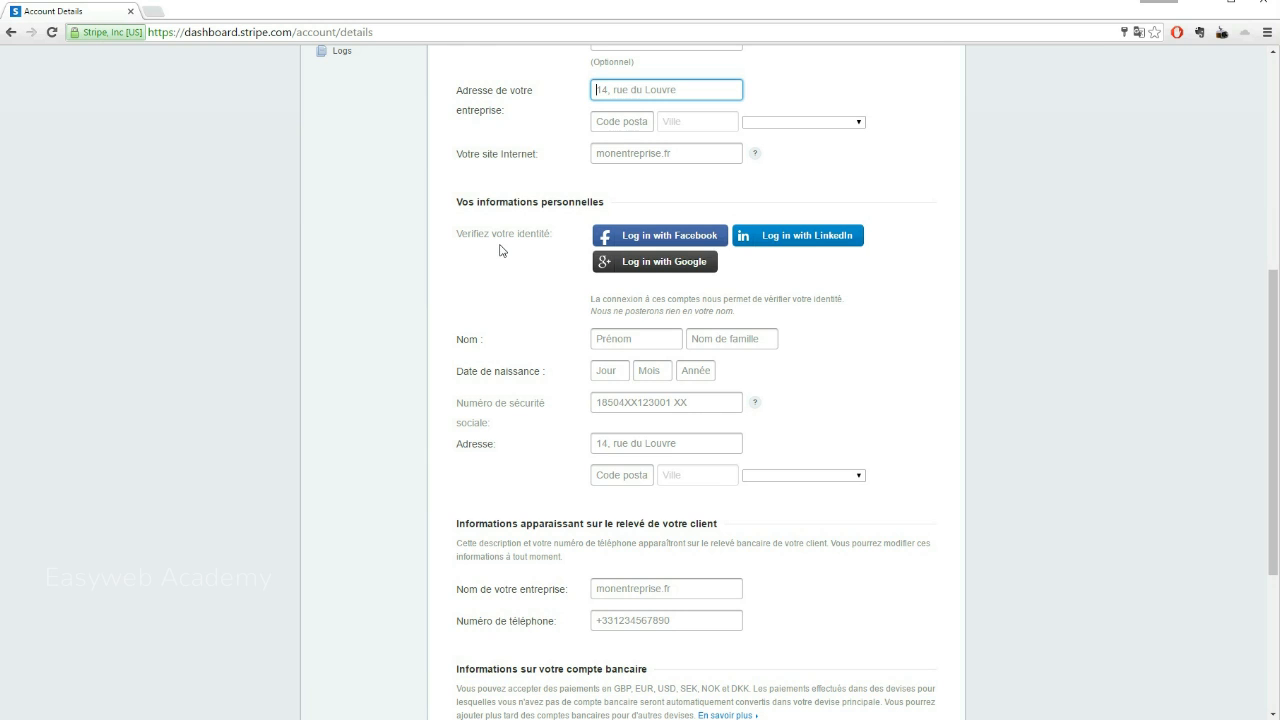
{"action": "scroll", "coordinate": [501, 250], "scroll_direction": "down", "scroll_amount": 2}
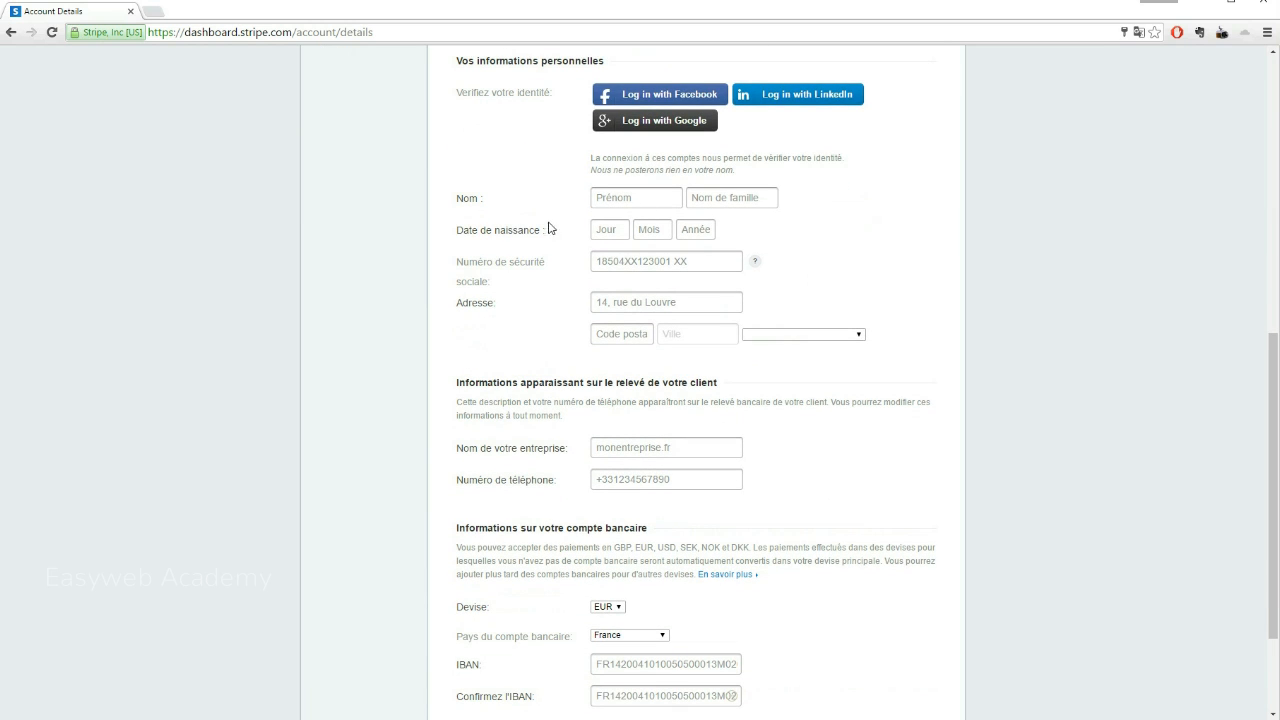
{"action": "scroll", "coordinate": [549, 232], "scroll_direction": "down", "scroll_amount": 1}
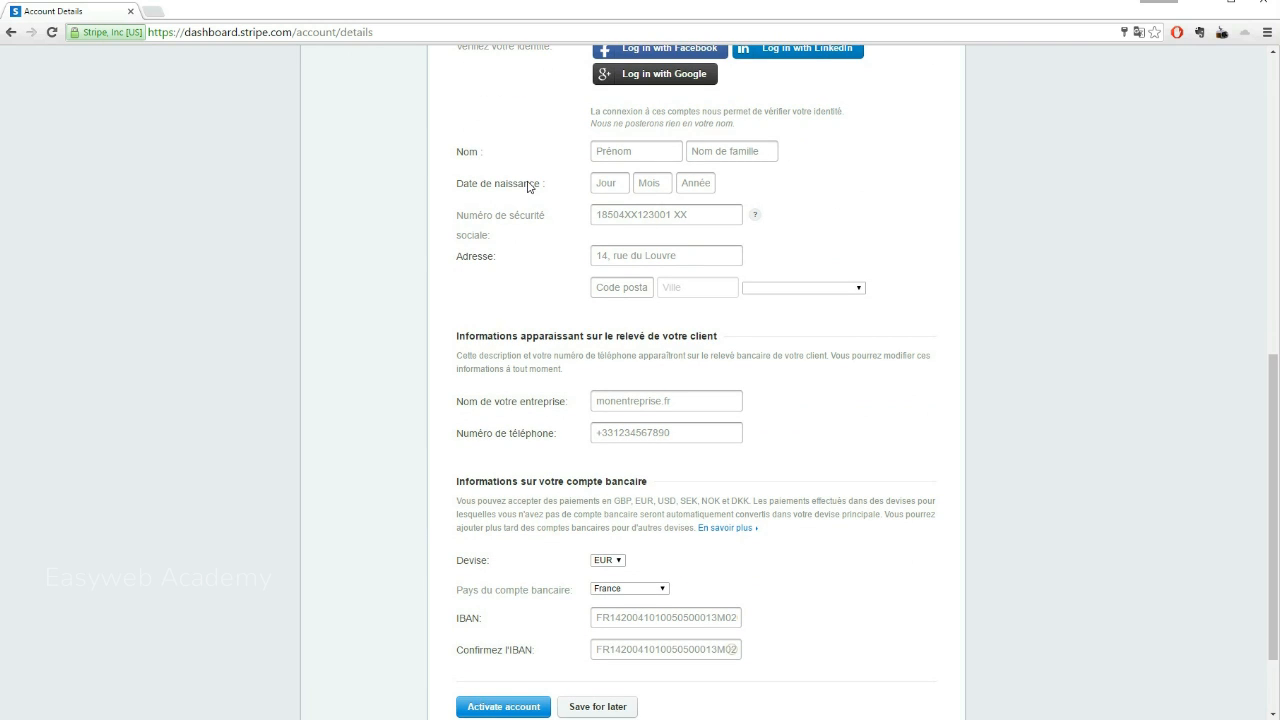
{"action": "scroll", "coordinate": [531, 186], "scroll_direction": "down", "scroll_amount": 2}
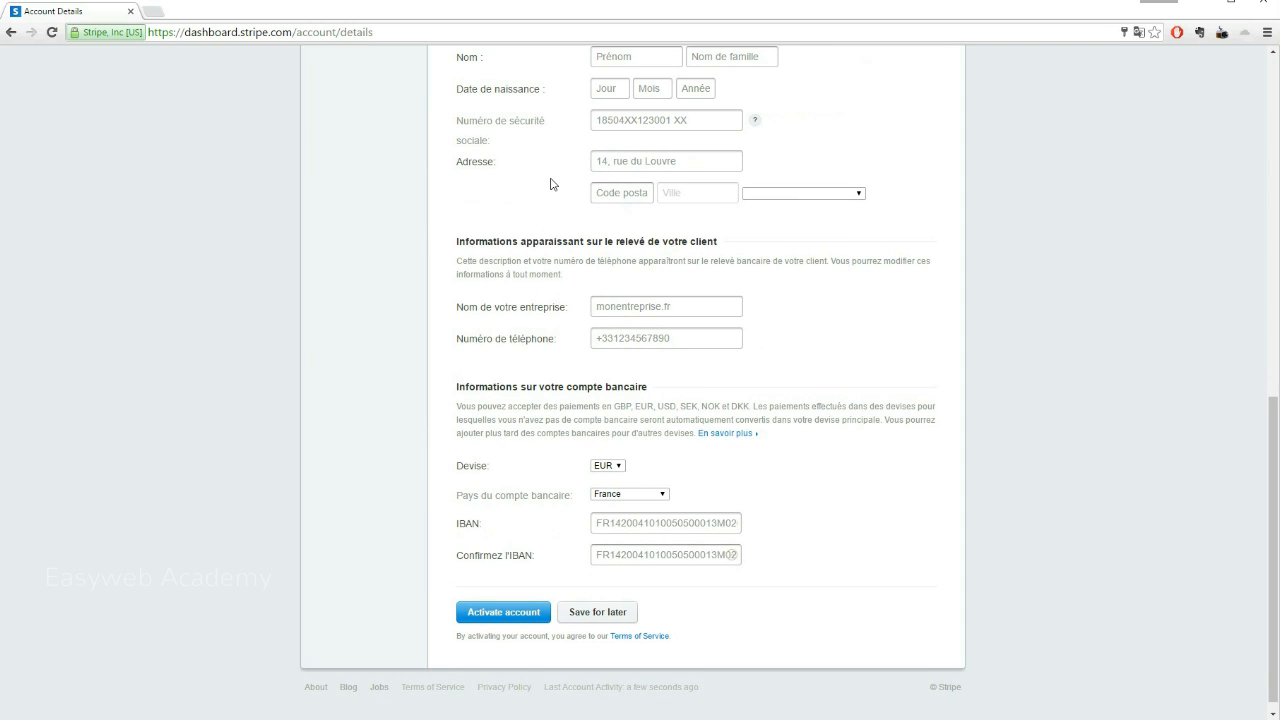
{"action": "scroll", "coordinate": [550, 184], "scroll_direction": "down", "scroll_amount": 1}
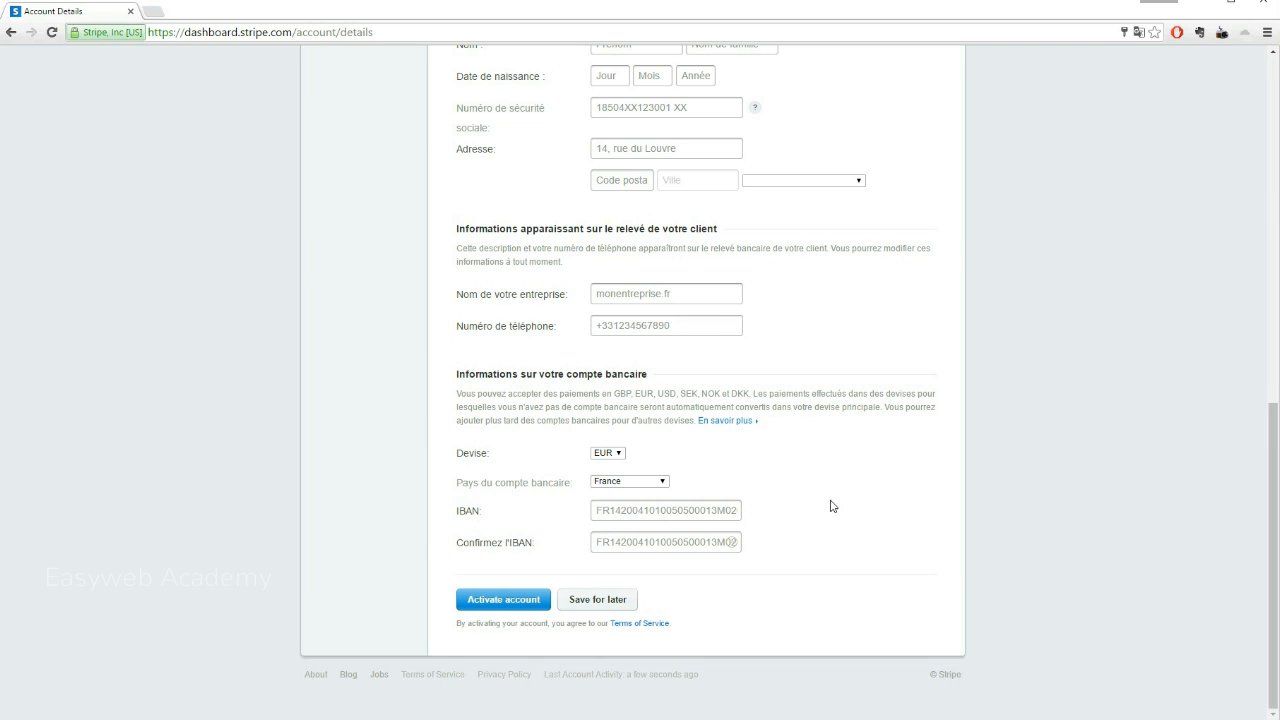
- Check the whole form once more, activate the account and read the page about live transactions
{"action": "scroll", "coordinate": [851, 480], "scroll_direction": "up", "scroll_amount": 10}
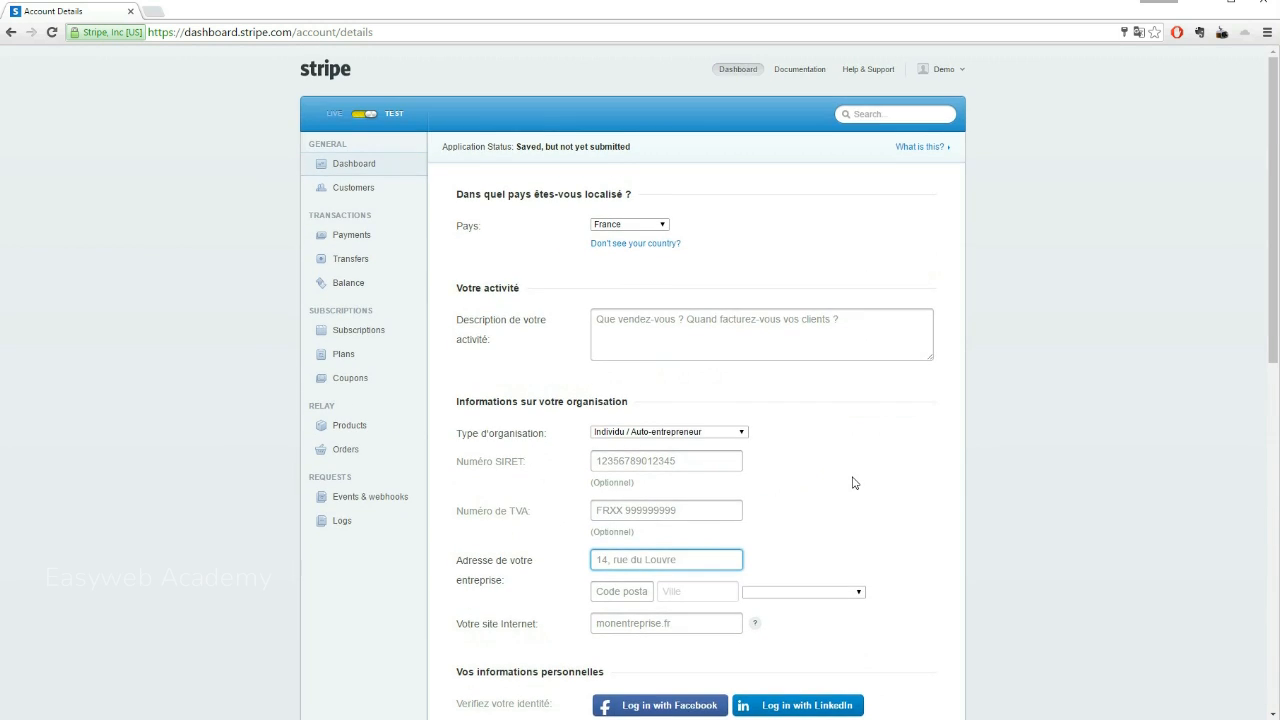
{"action": "scroll", "coordinate": [851, 480], "scroll_direction": "down", "scroll_amount": 15}
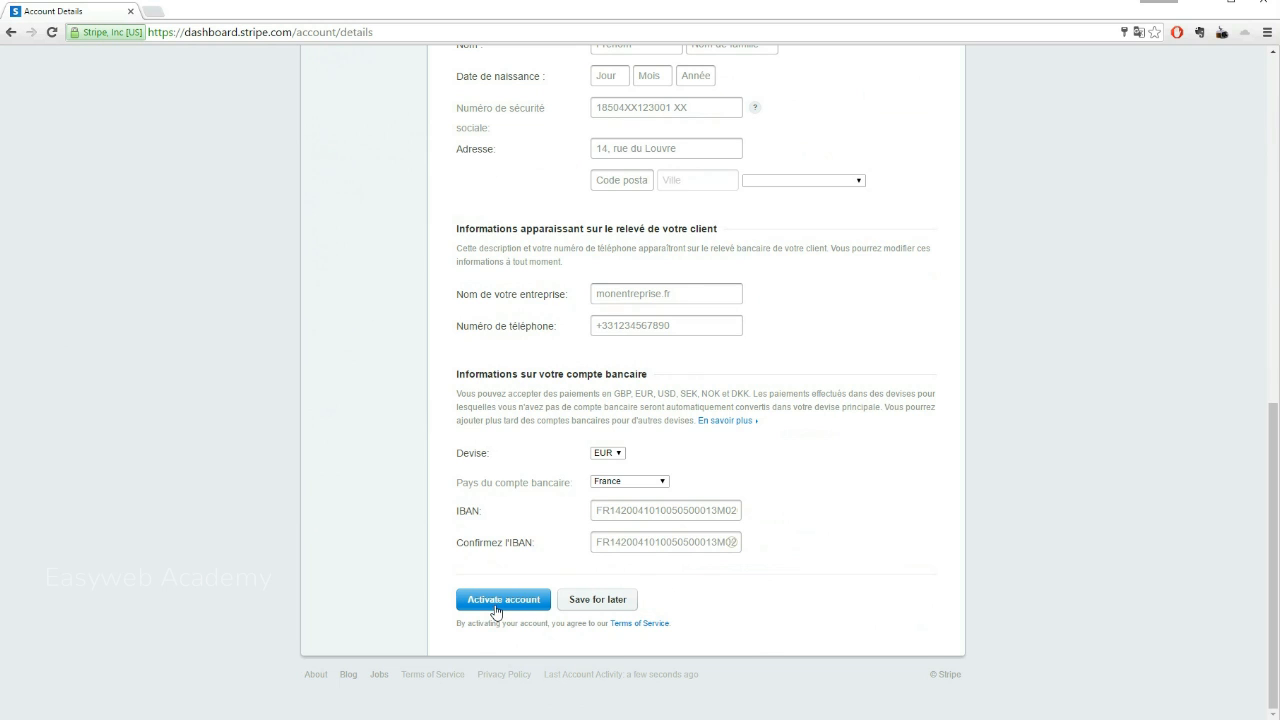
{"action": "left_click", "coordinate": [496, 600]}
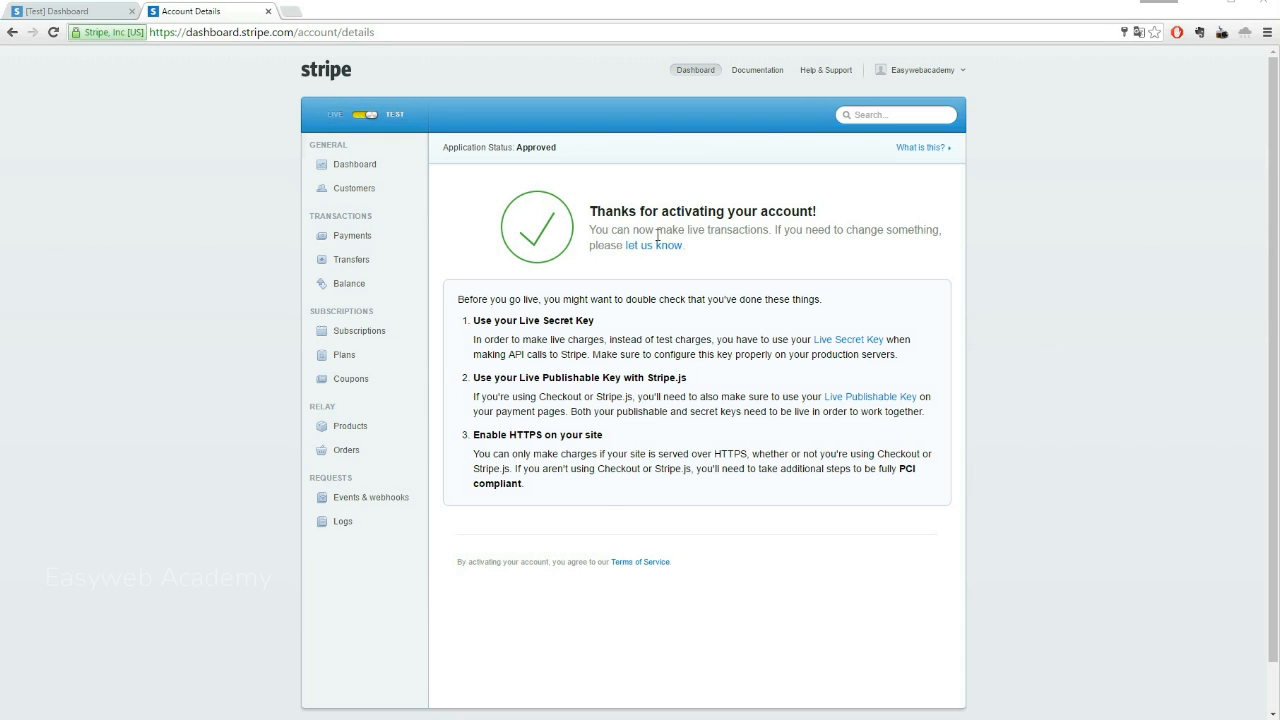
{"action": "left_click_drag", "start_coordinate": [689, 229], "coordinate": [737, 229]}
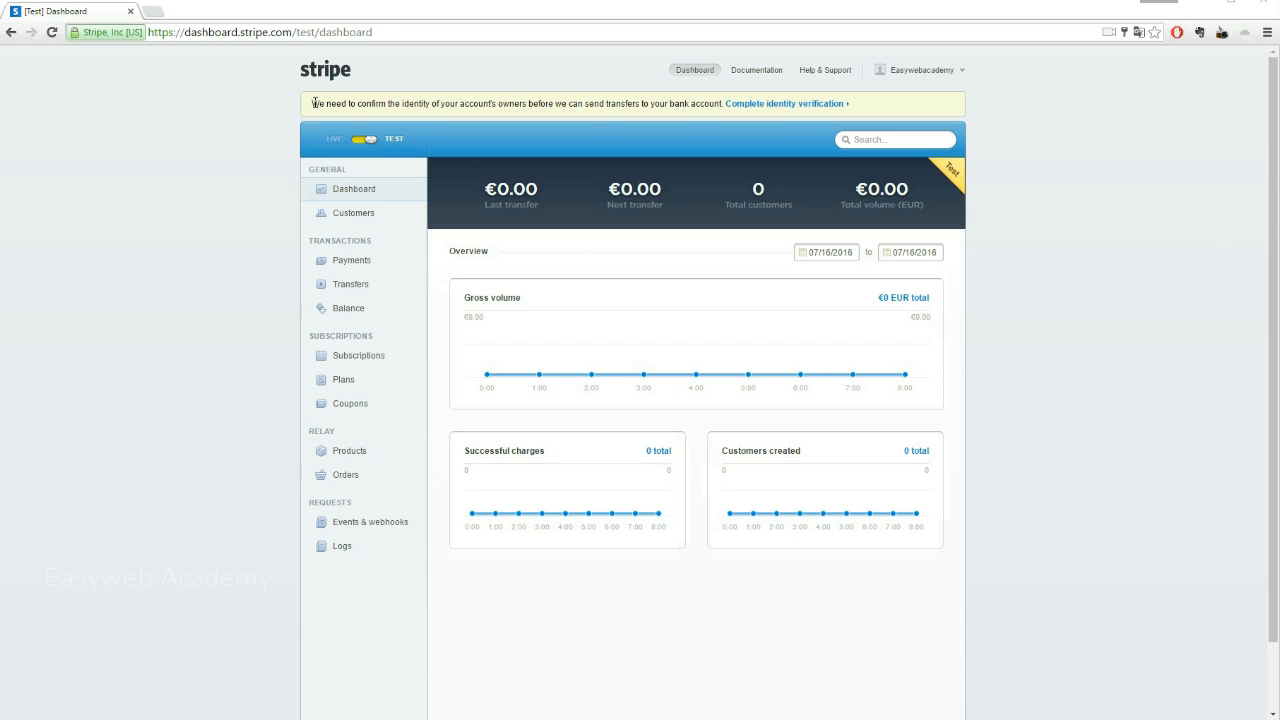
- Start the account owner's identity verification with an identity card issued in France and webcam scanning, and cancel back to the dashboard
{"action": "left_click_drag", "start_coordinate": [313, 103], "coordinate": [716, 106]}
{"action": "left_click", "coordinate": [623, 104]}
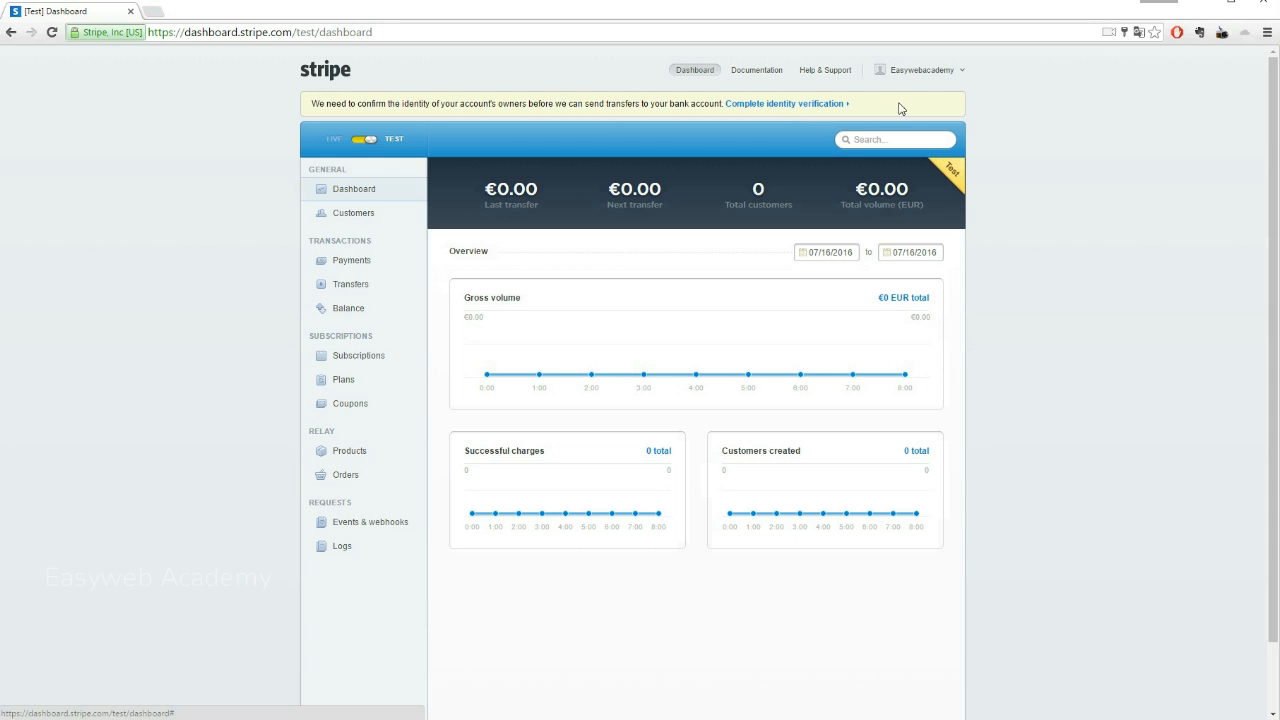
{"action": "left_click", "coordinate": [790, 104]}
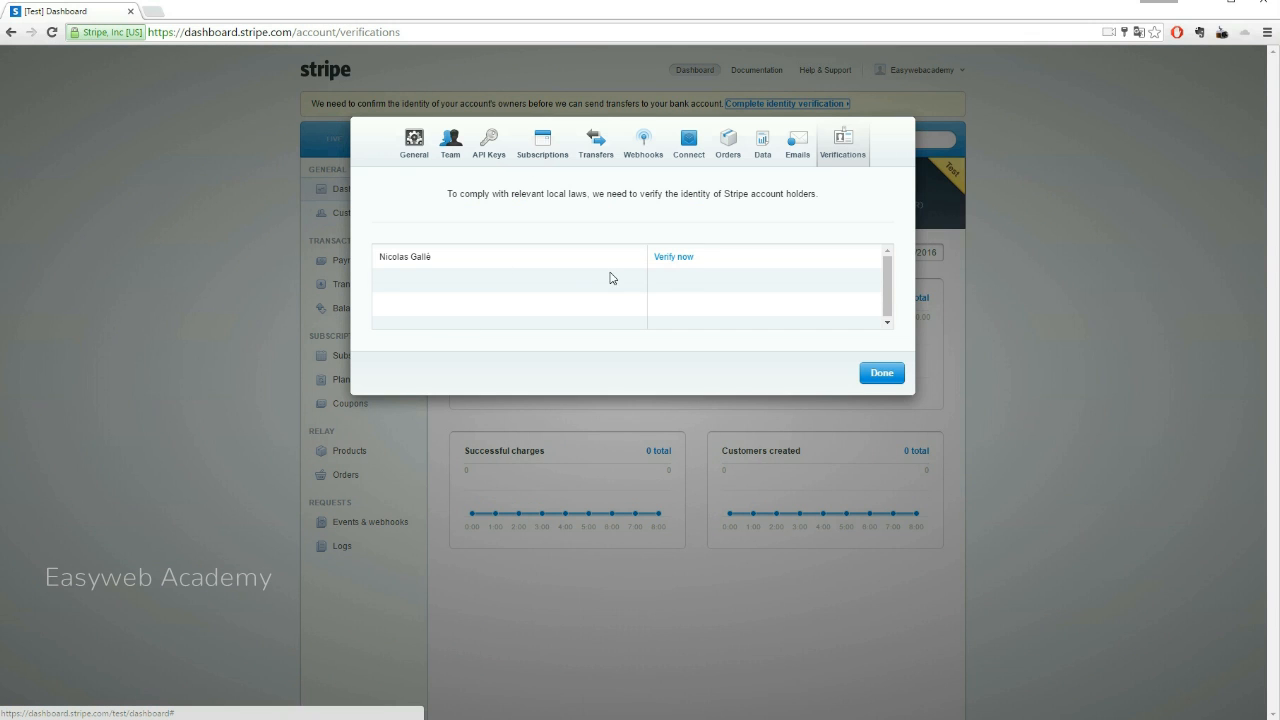
{"action": "left_click", "coordinate": [676, 258]}
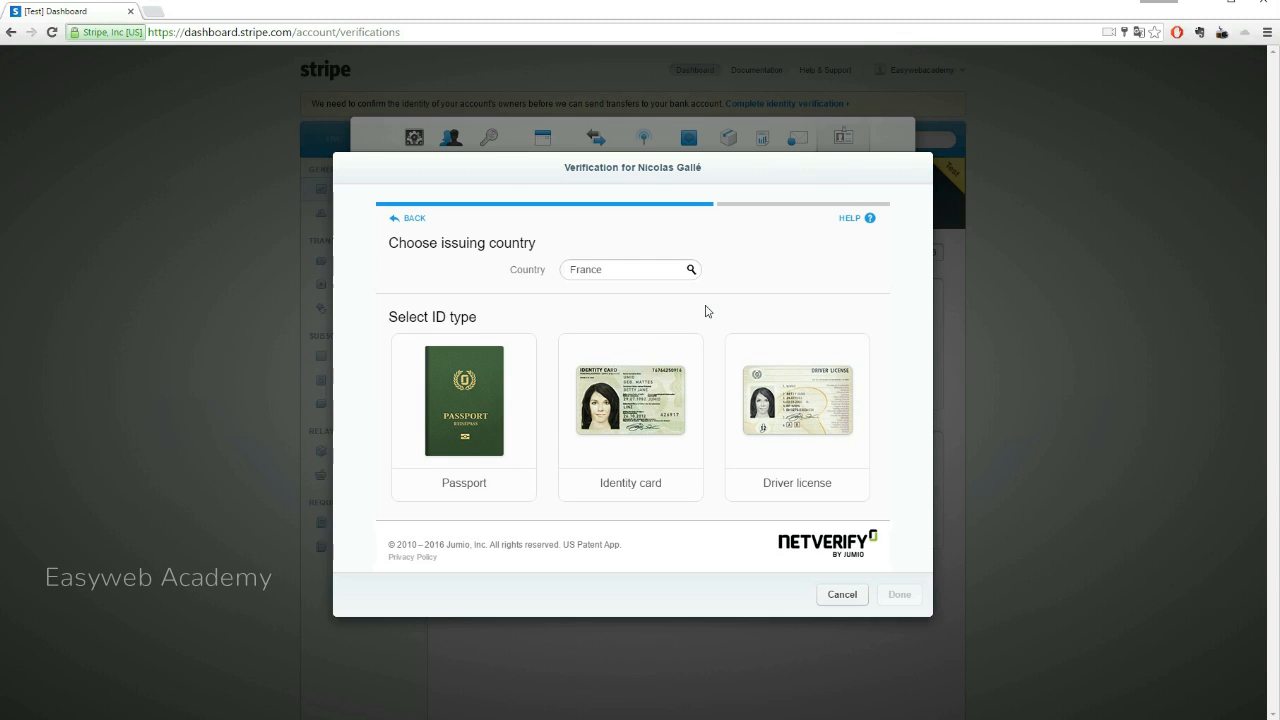
{"action": "left_click", "coordinate": [642, 405]}
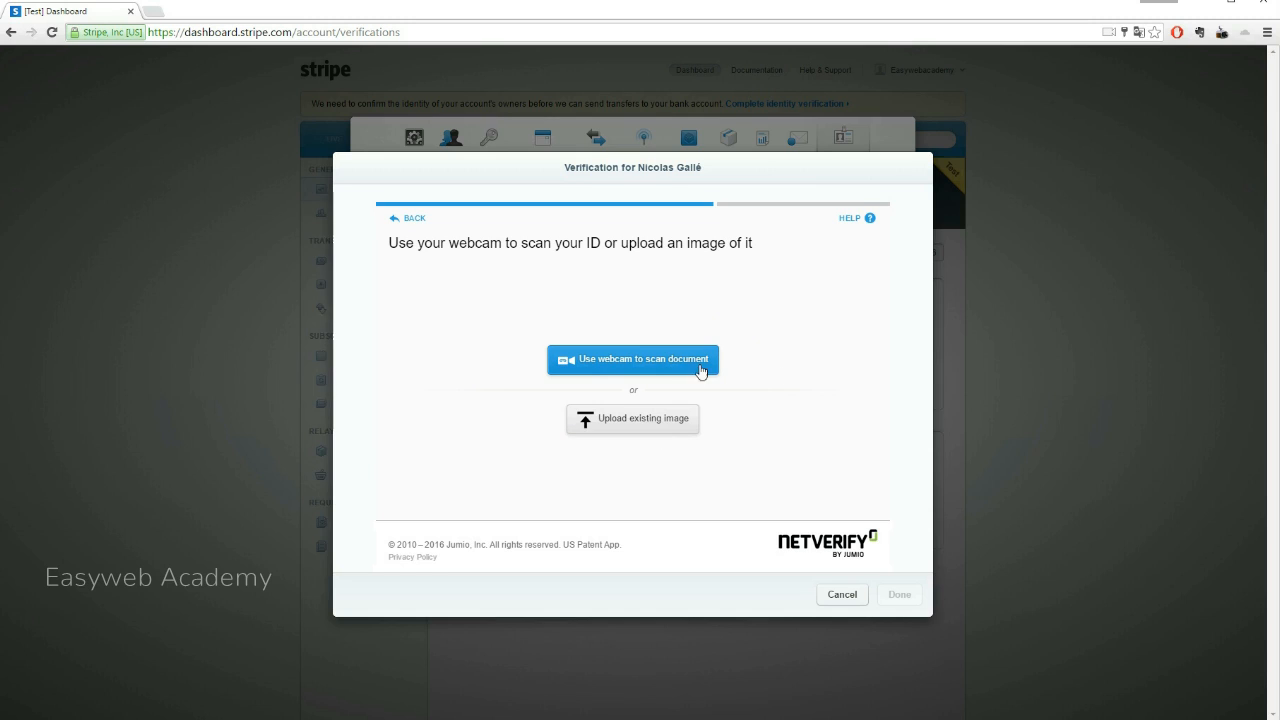
{"action": "left_click", "coordinate": [632, 368]}
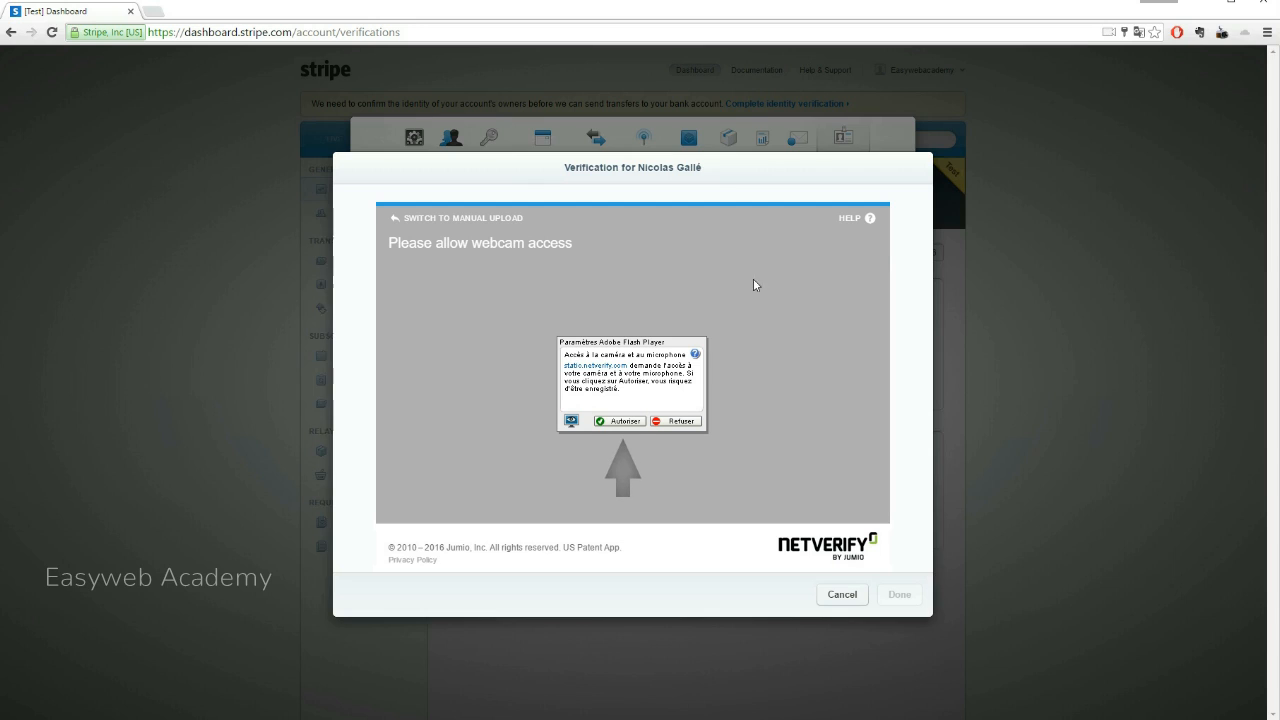
{"action": "left_click", "coordinate": [843, 595]}
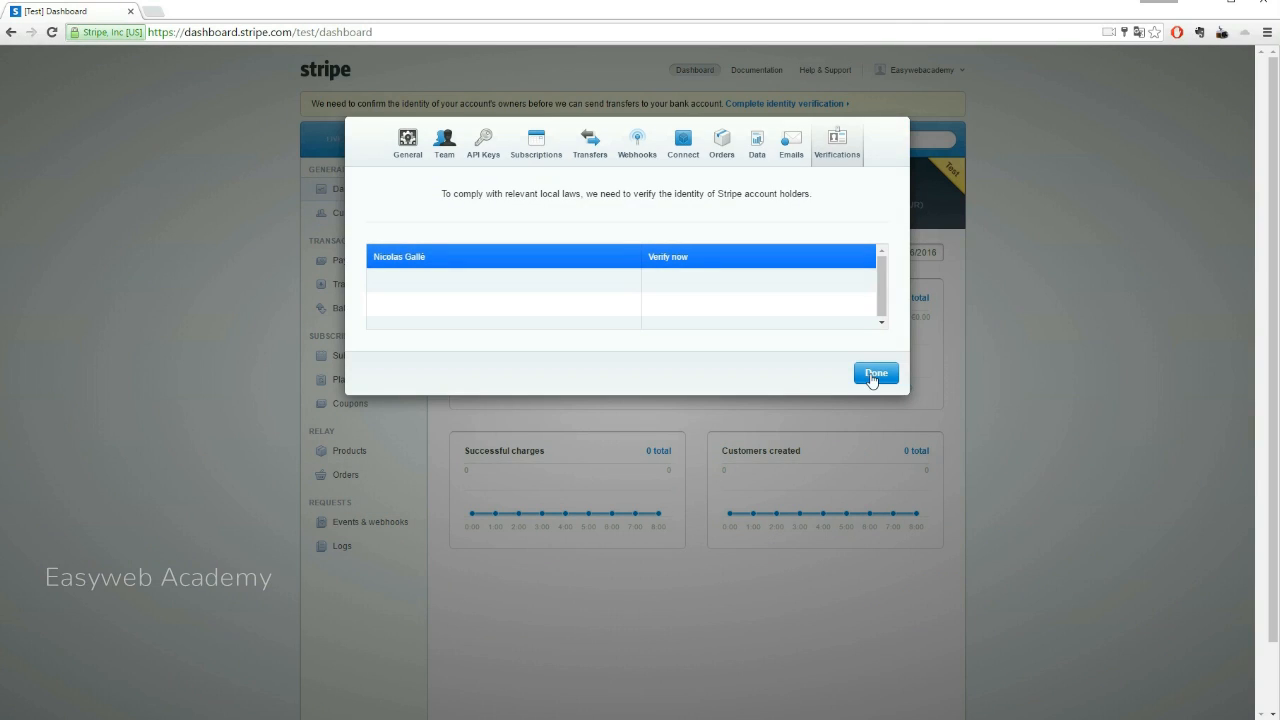
{"action": "left_click", "coordinate": [876, 373]}
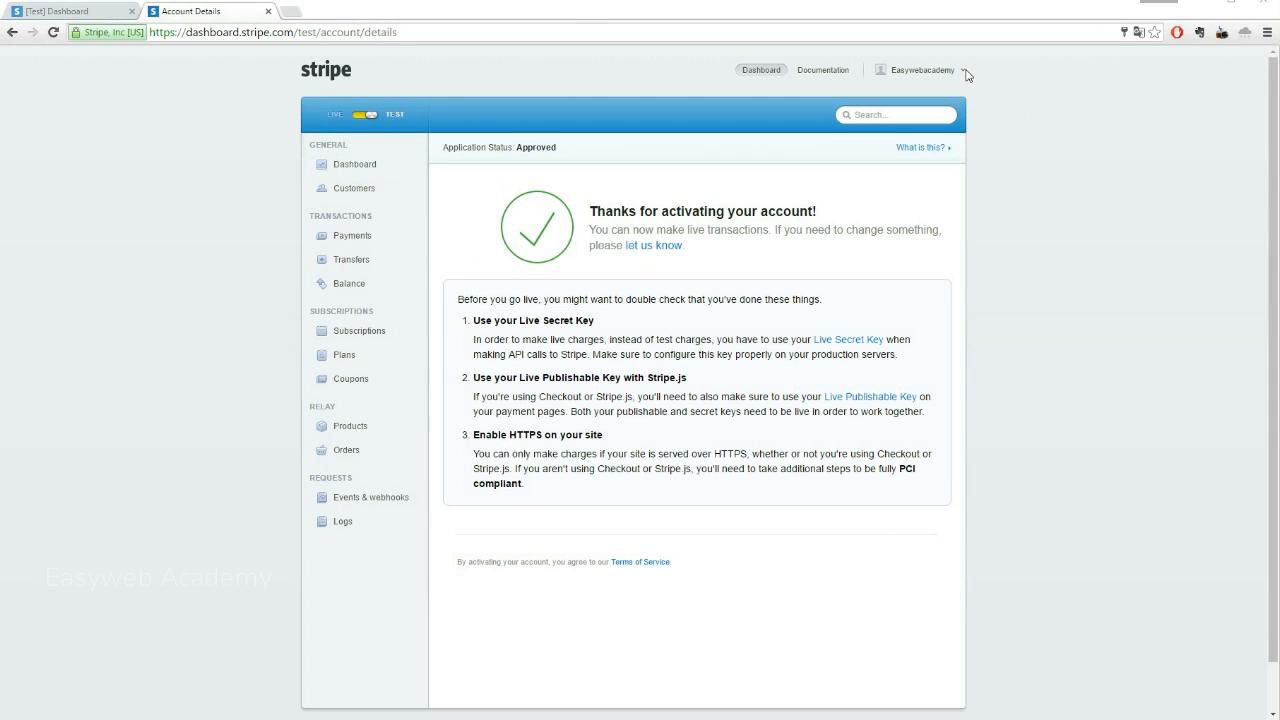
- Open the account settings and review the general account info, including security, account name, timezone and decline options
{"action": "left_click", "coordinate": [962, 76]}
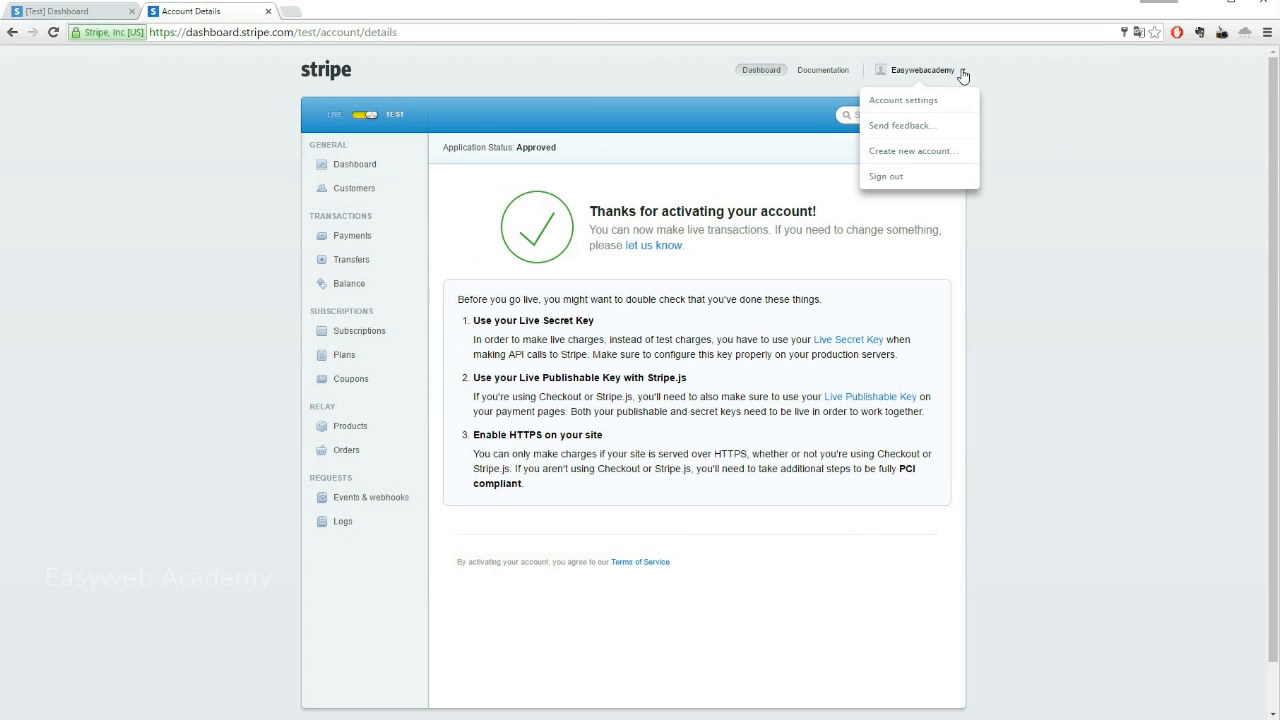
{"action": "left_click", "coordinate": [912, 104]}
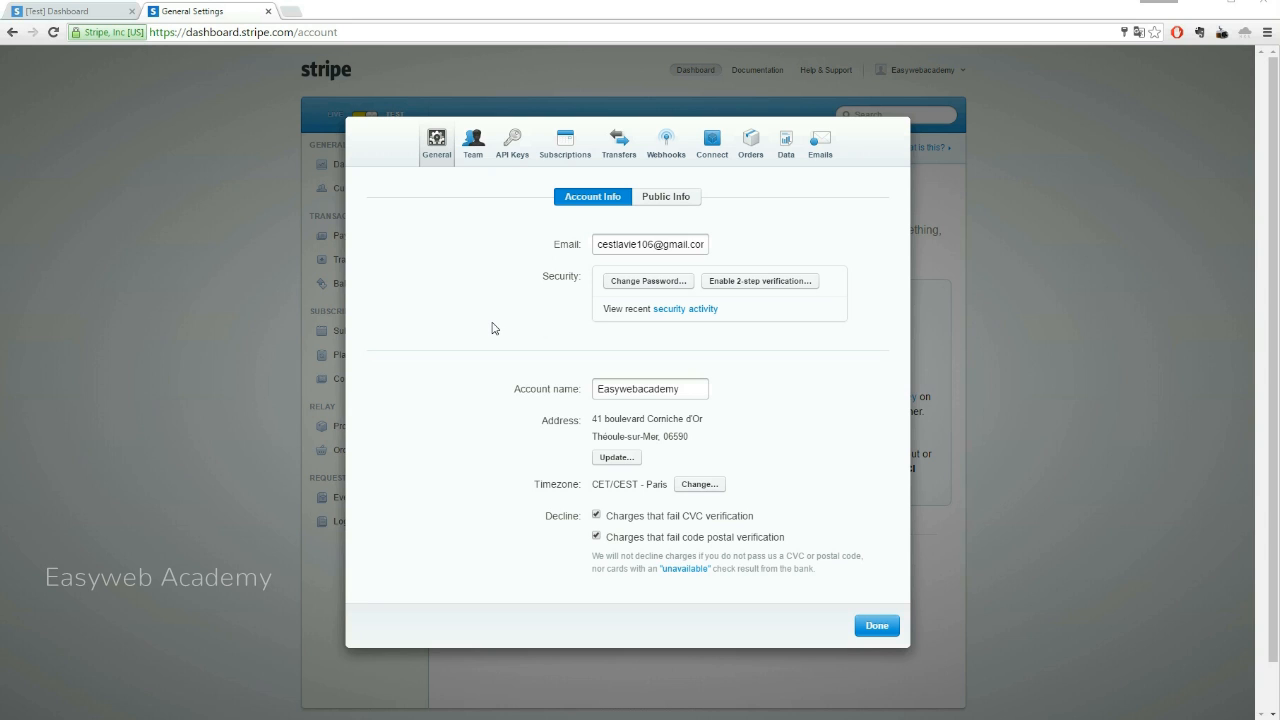
{"action": "scroll", "coordinate": [492, 328], "scroll_direction": "down", "scroll_amount": 1}
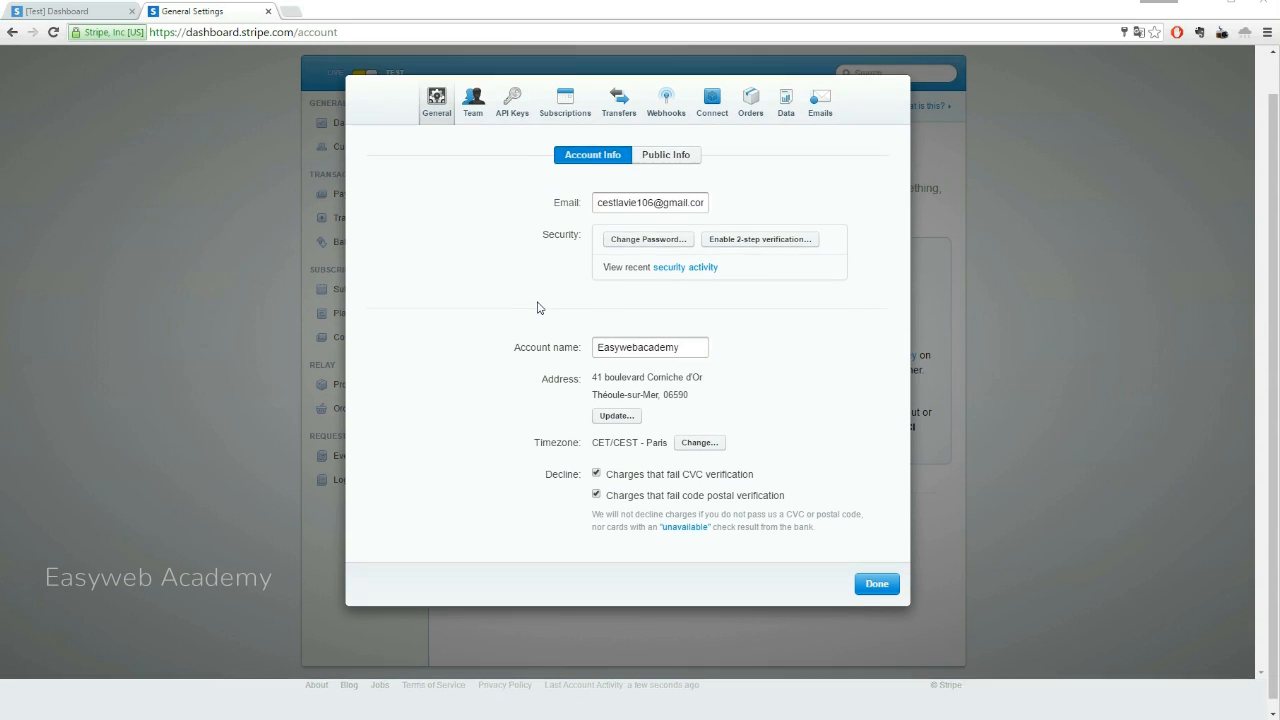
{"action": "scroll", "coordinate": [537, 307], "scroll_direction": "up", "scroll_amount": 1}
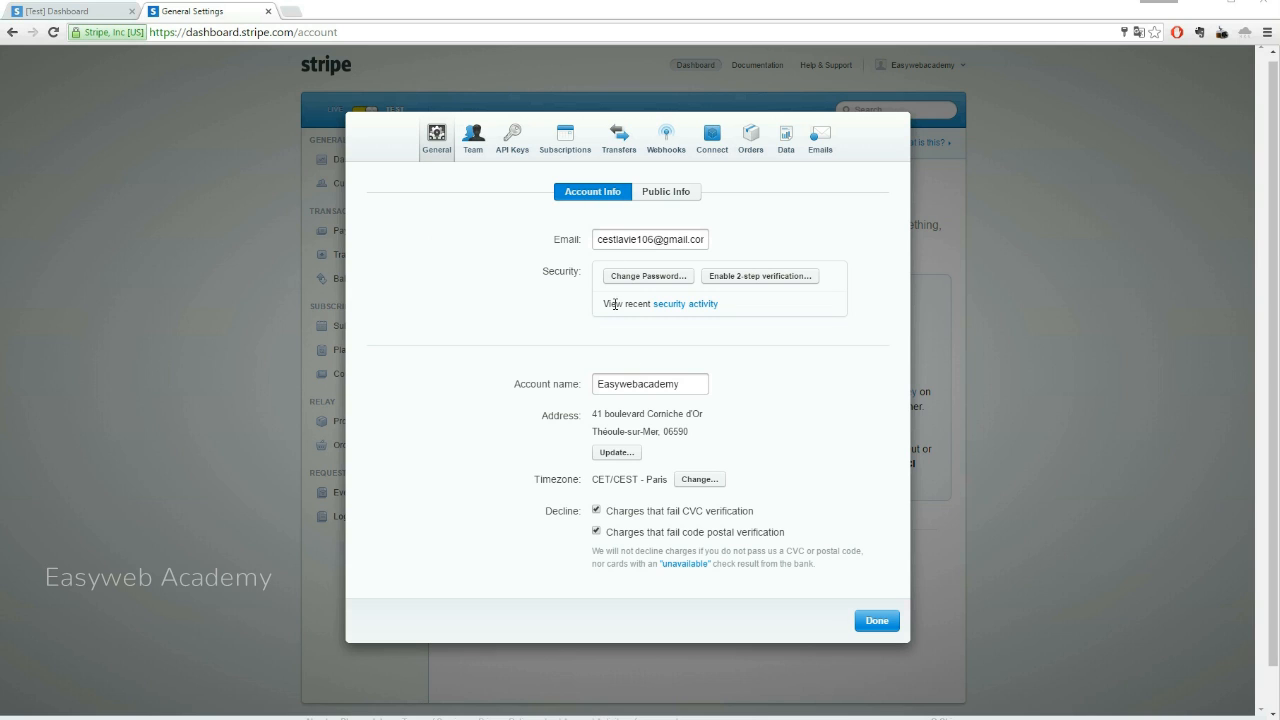
- Open the public info settings and examine the customer-visible name, website, statement descriptor and receipt design options
{"action": "left_click", "coordinate": [672, 193]}
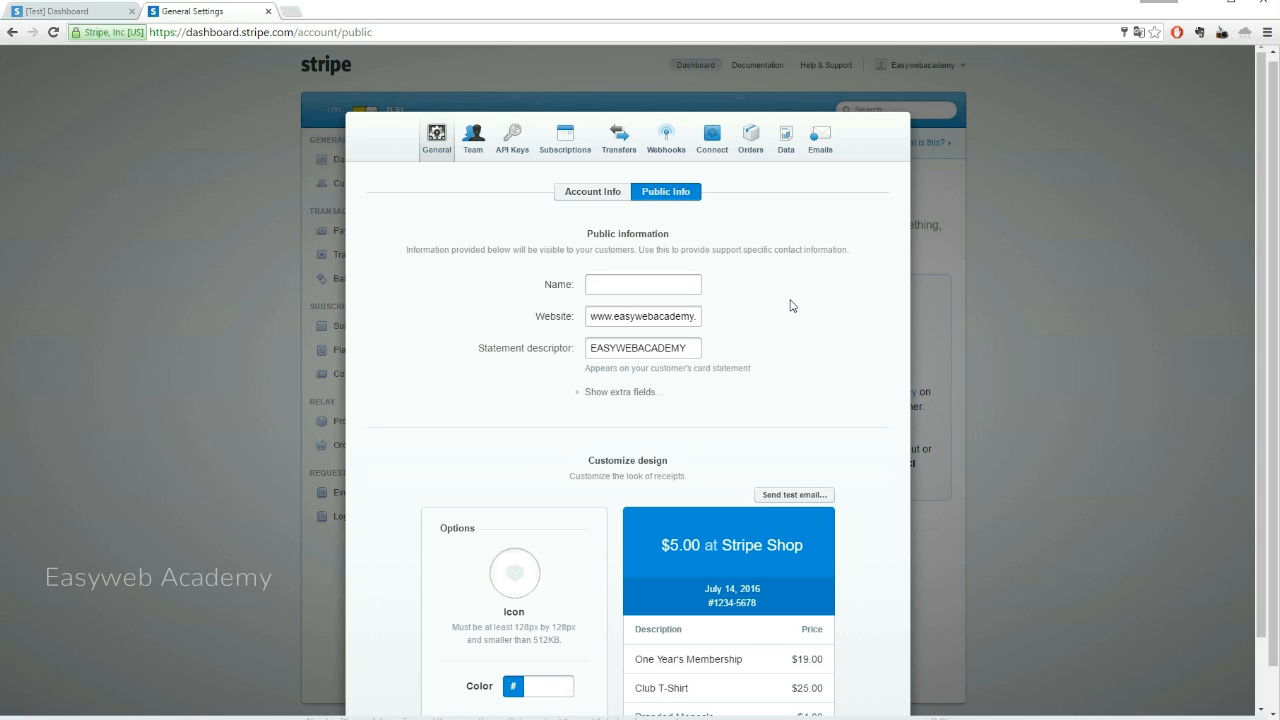
{"action": "scroll", "coordinate": [789, 305], "scroll_direction": "down", "scroll_amount": 1}
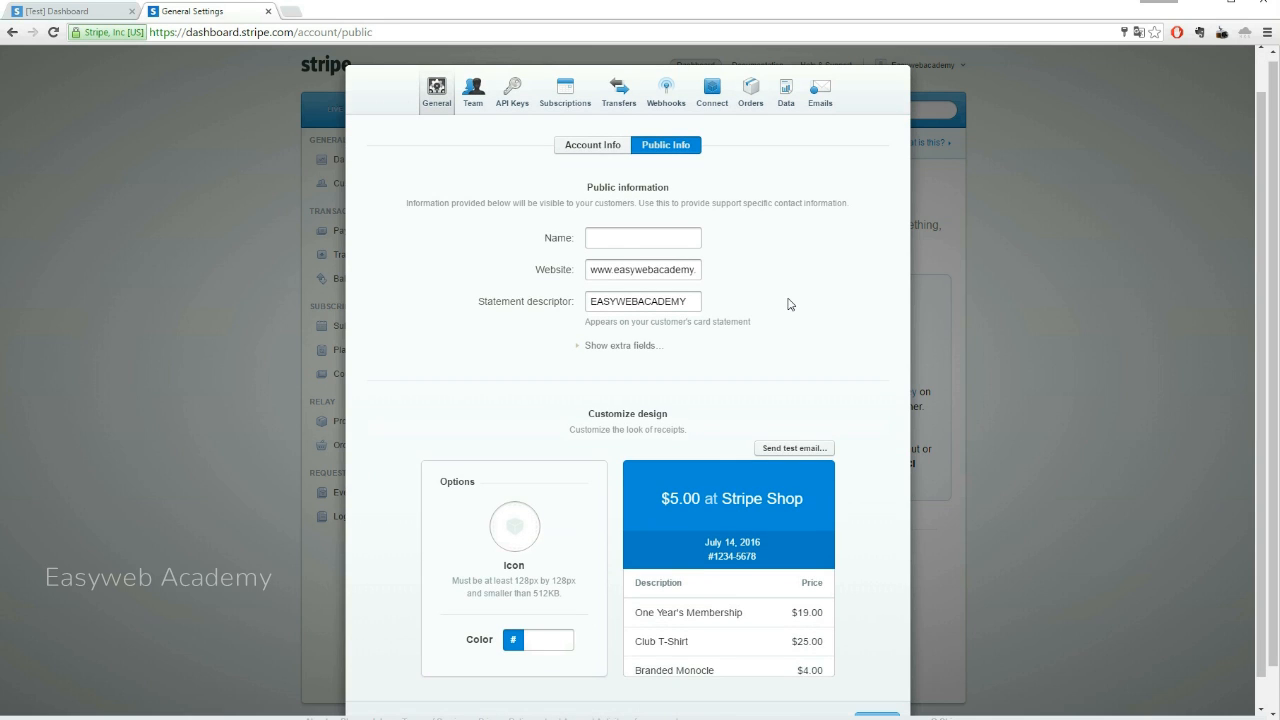
{"action": "scroll", "coordinate": [789, 305], "scroll_direction": "up", "scroll_amount": 1}
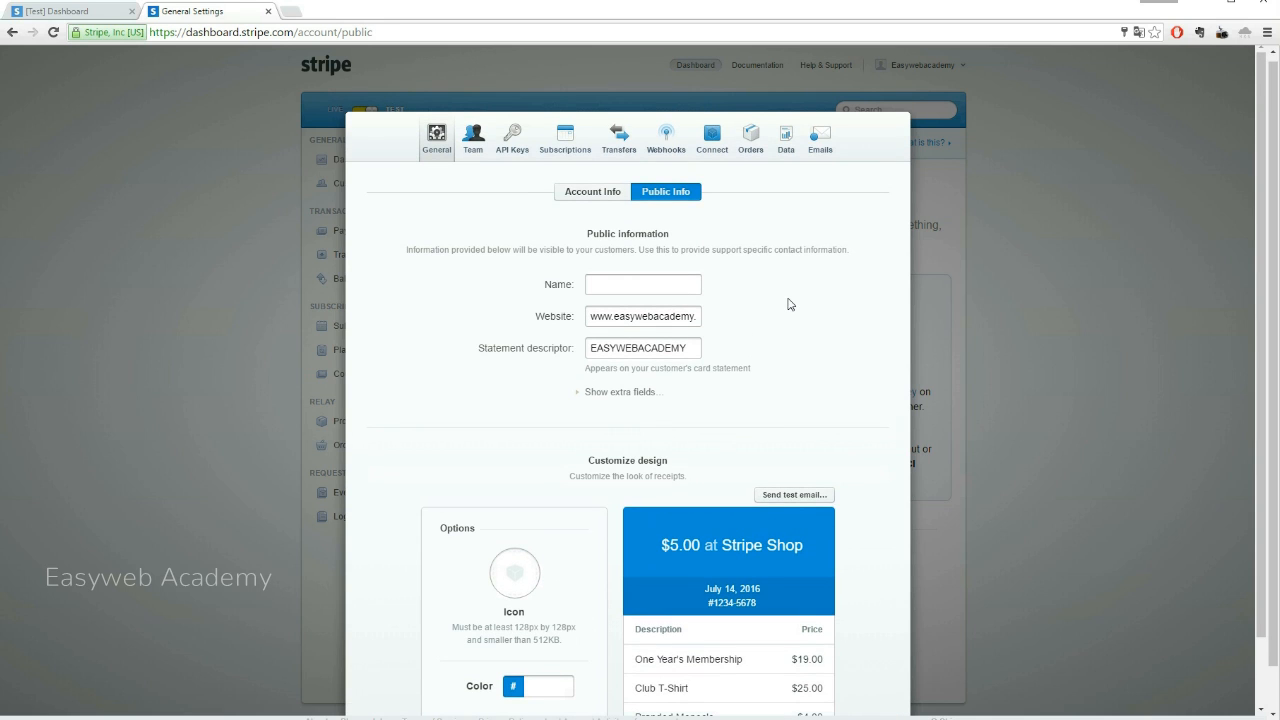
{"action": "left_click", "coordinate": [630, 285]}
{"action": "scroll", "coordinate": [785, 293], "scroll_direction": "down", "scroll_amount": 2}
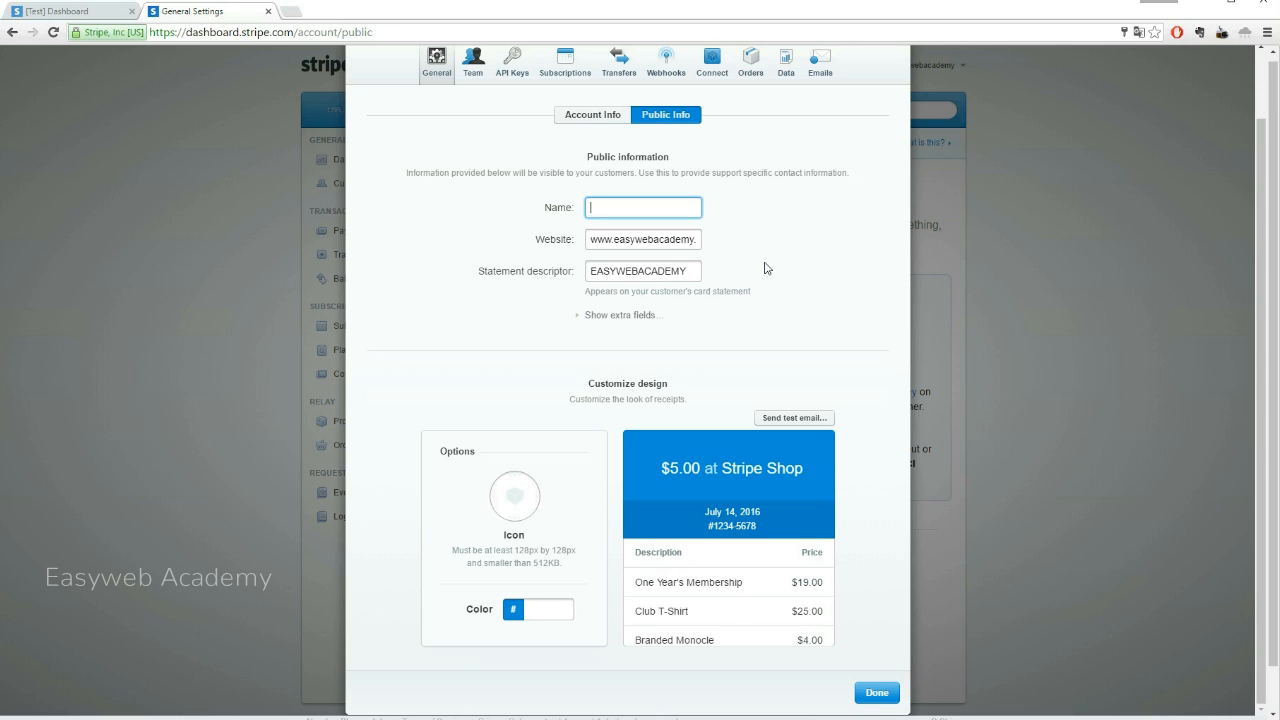
{"action": "scroll", "coordinate": [436, 296], "scroll_direction": "down", "scroll_amount": 1}
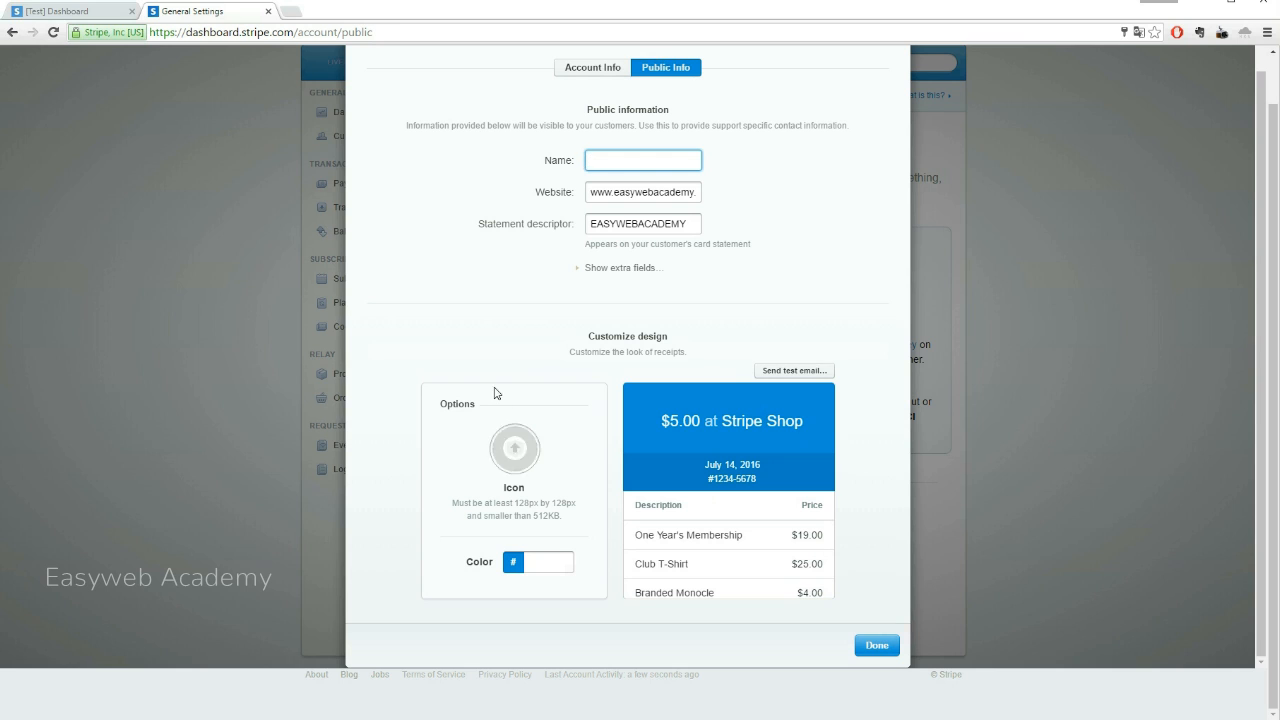
- Inspect the receipt icon upload and the test receipt email form, cancel both, and look over the public information again
{"action": "left_click", "coordinate": [512, 447]}
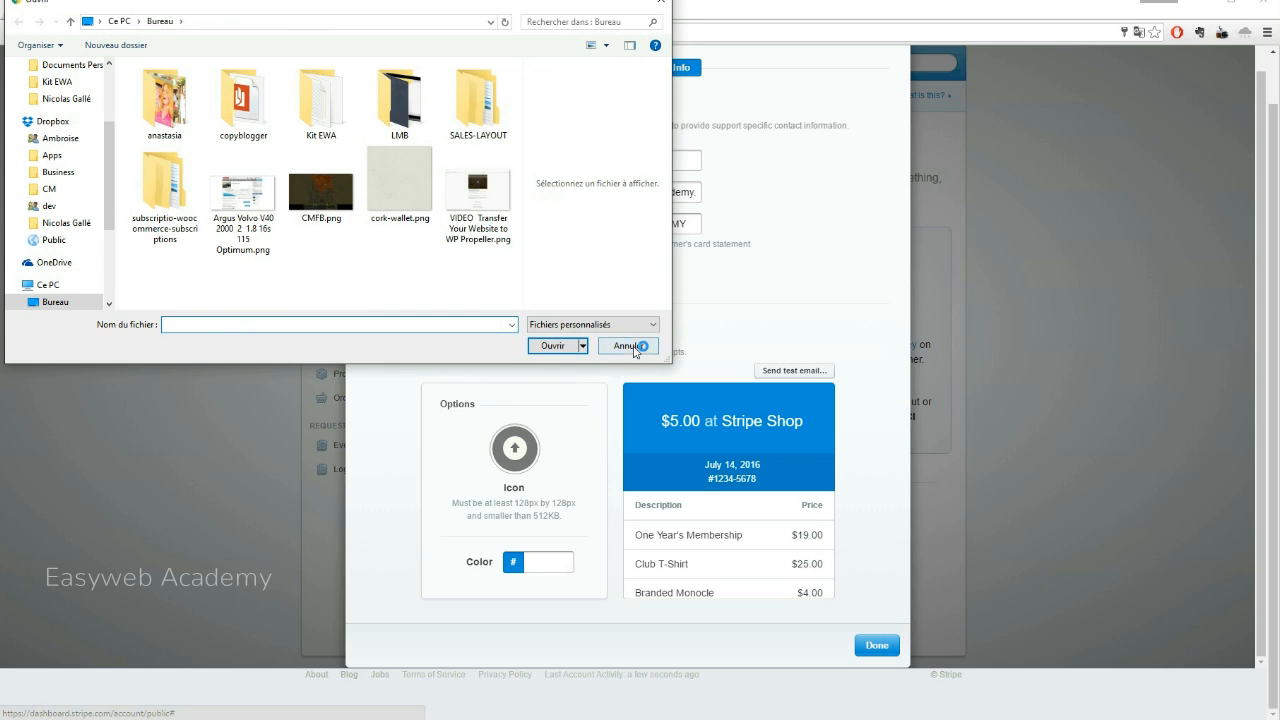
{"action": "left_click", "coordinate": [627, 344]}
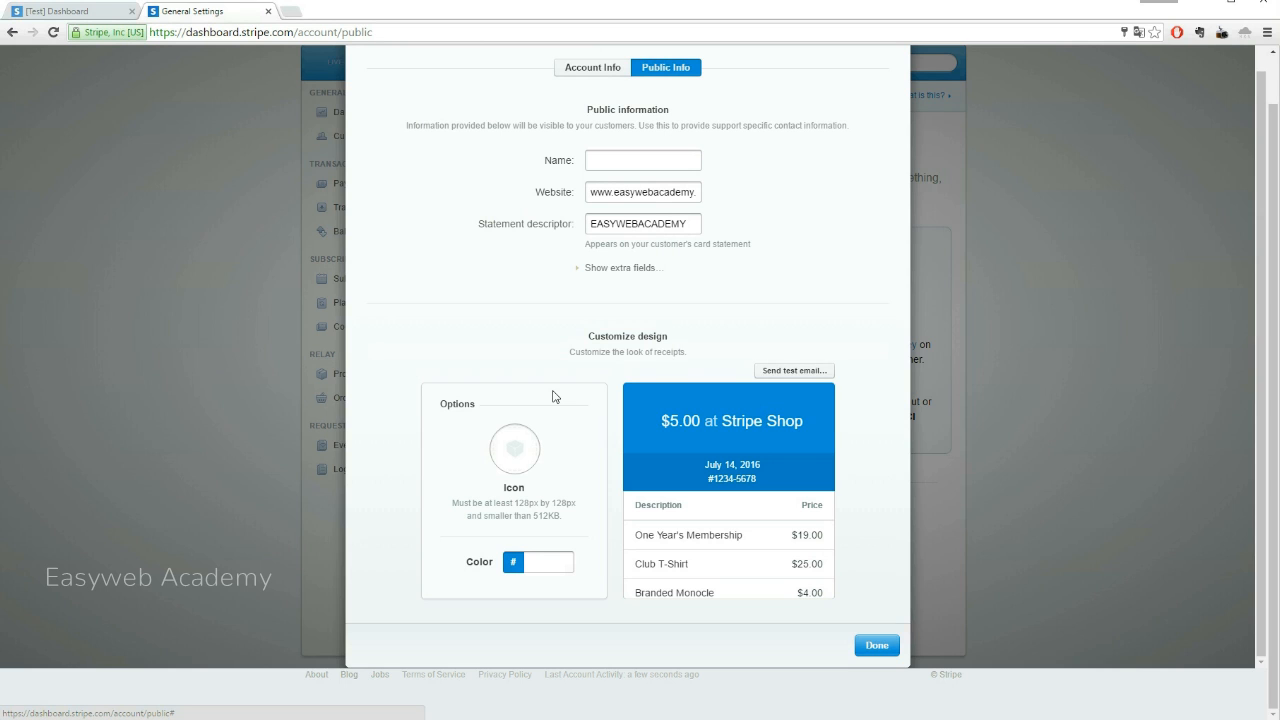
{"action": "scroll", "coordinate": [790, 370], "scroll_direction": "up", "scroll_amount": 1}
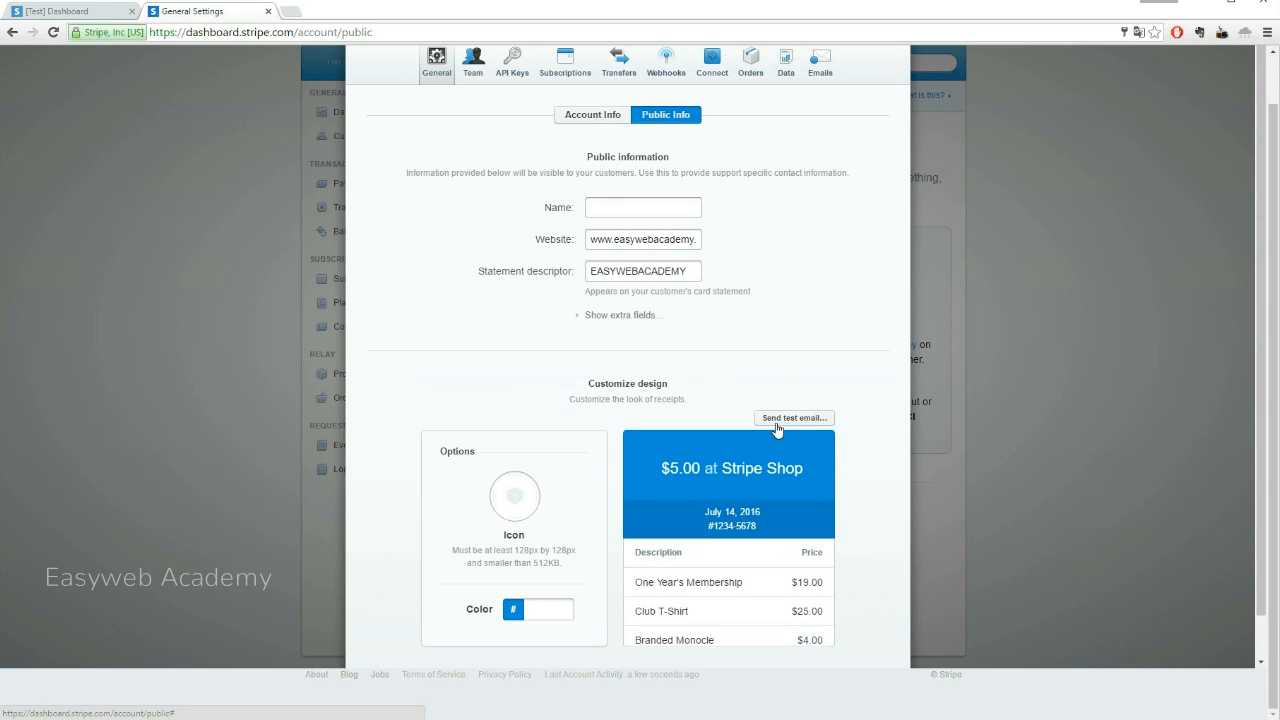
{"action": "left_click", "coordinate": [784, 418]}
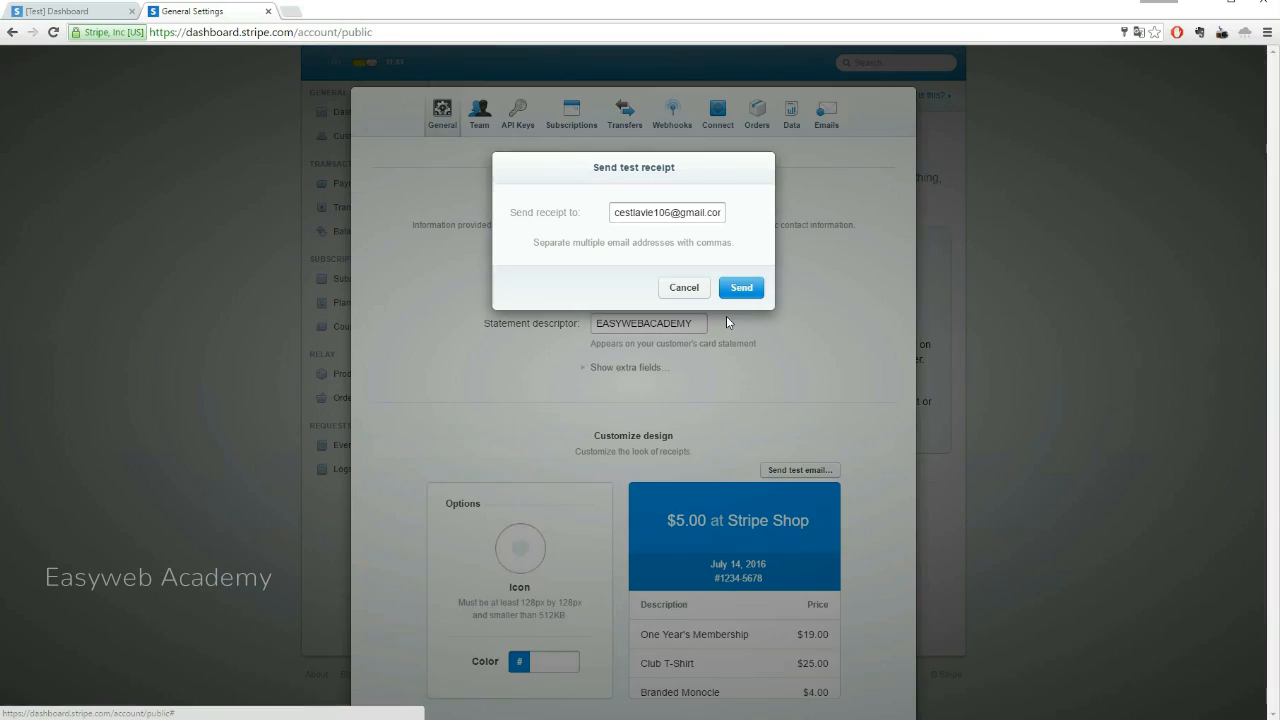
{"action": "left_click", "coordinate": [684, 287]}
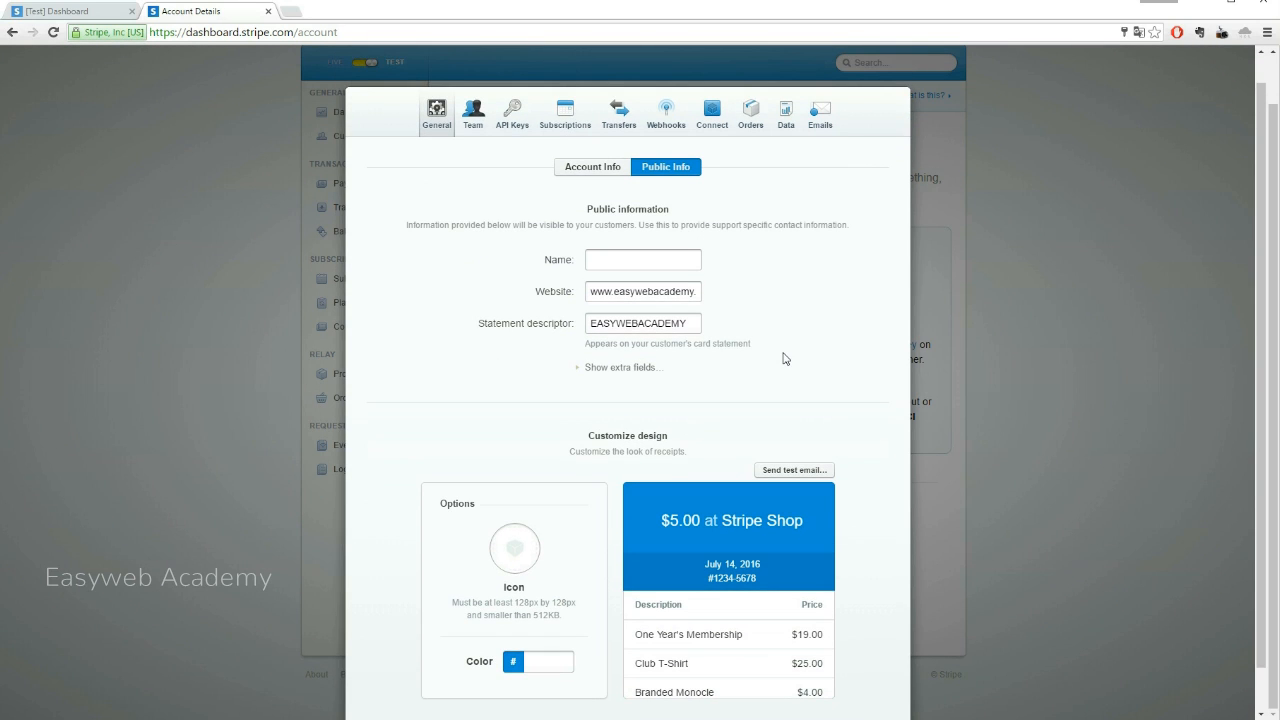
{"action": "scroll", "coordinate": [767, 345], "scroll_direction": "down", "scroll_amount": 1}
{"action": "scroll", "coordinate": [818, 279], "scroll_direction": "up", "scroll_amount": 1}
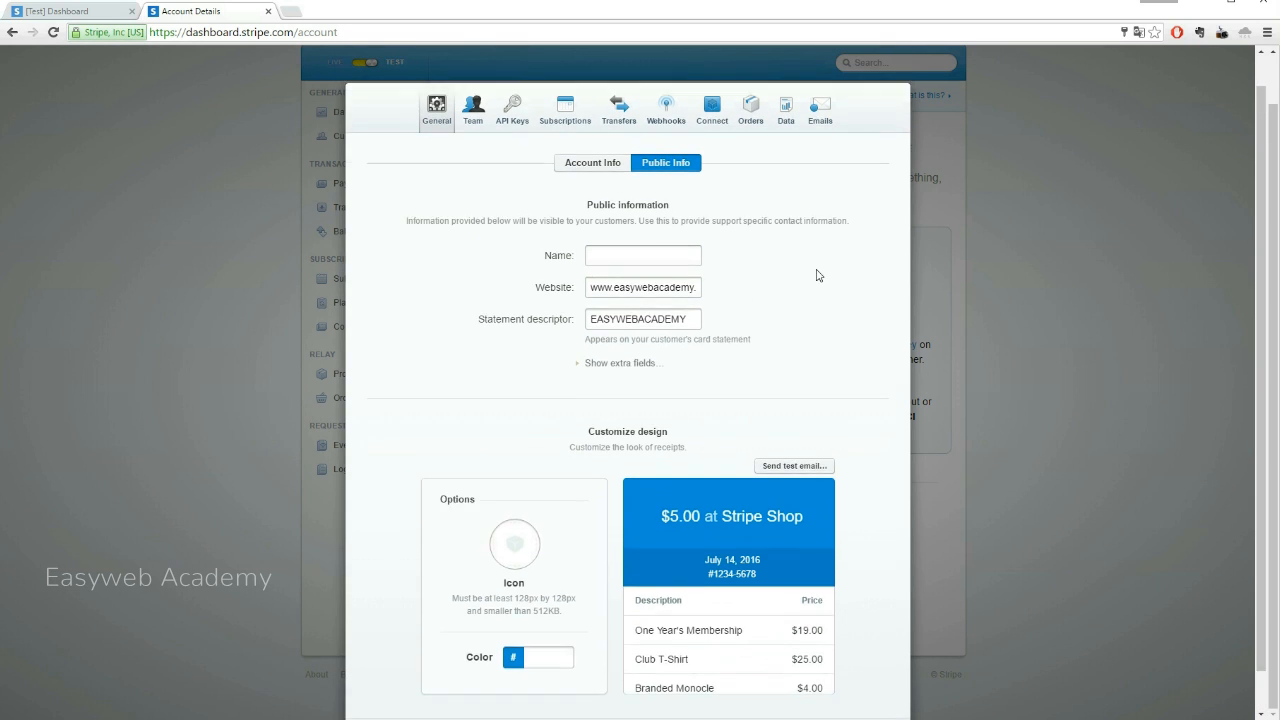
{"action": "scroll", "coordinate": [767, 290], "scroll_direction": "down", "scroll_amount": 1}
{"action": "scroll", "coordinate": [767, 290], "scroll_direction": "up", "scroll_amount": 1}
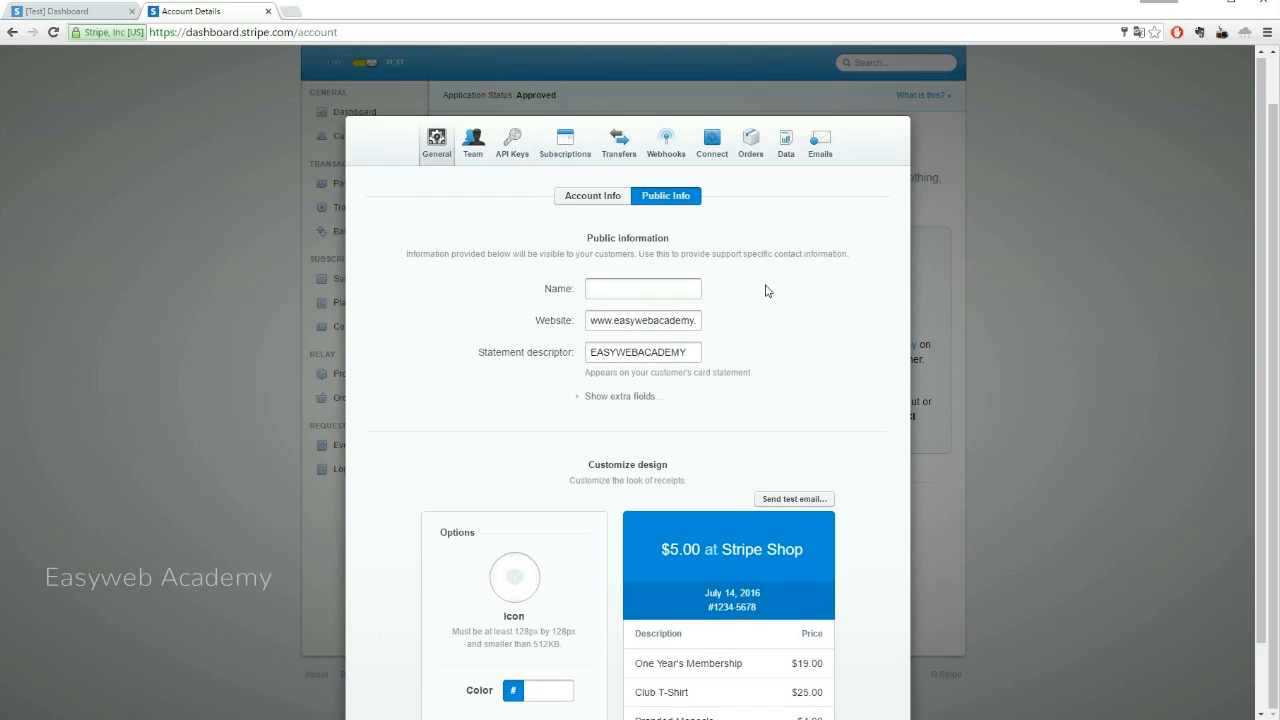
{"action": "scroll", "coordinate": [767, 291], "scroll_direction": "down", "scroll_amount": 1}
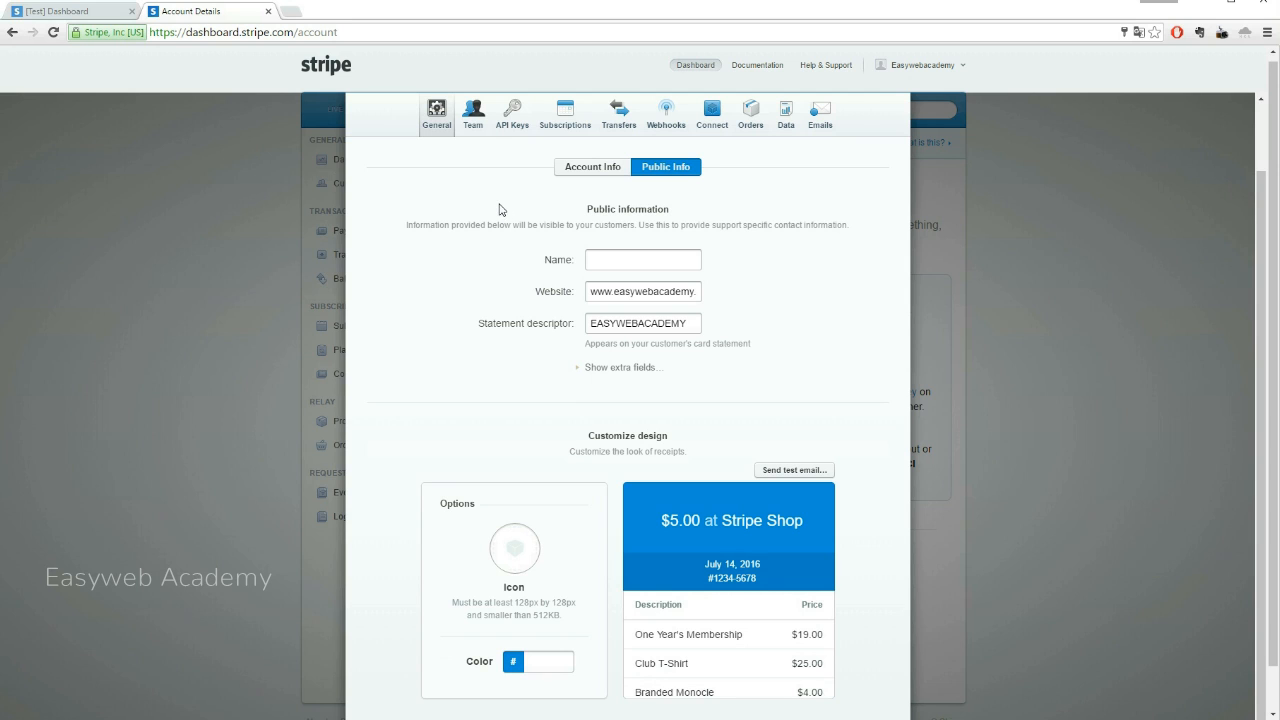
- Review the account's team members, API keys and retry rules for failed subscription payments
{"action": "left_click", "coordinate": [473, 113]}
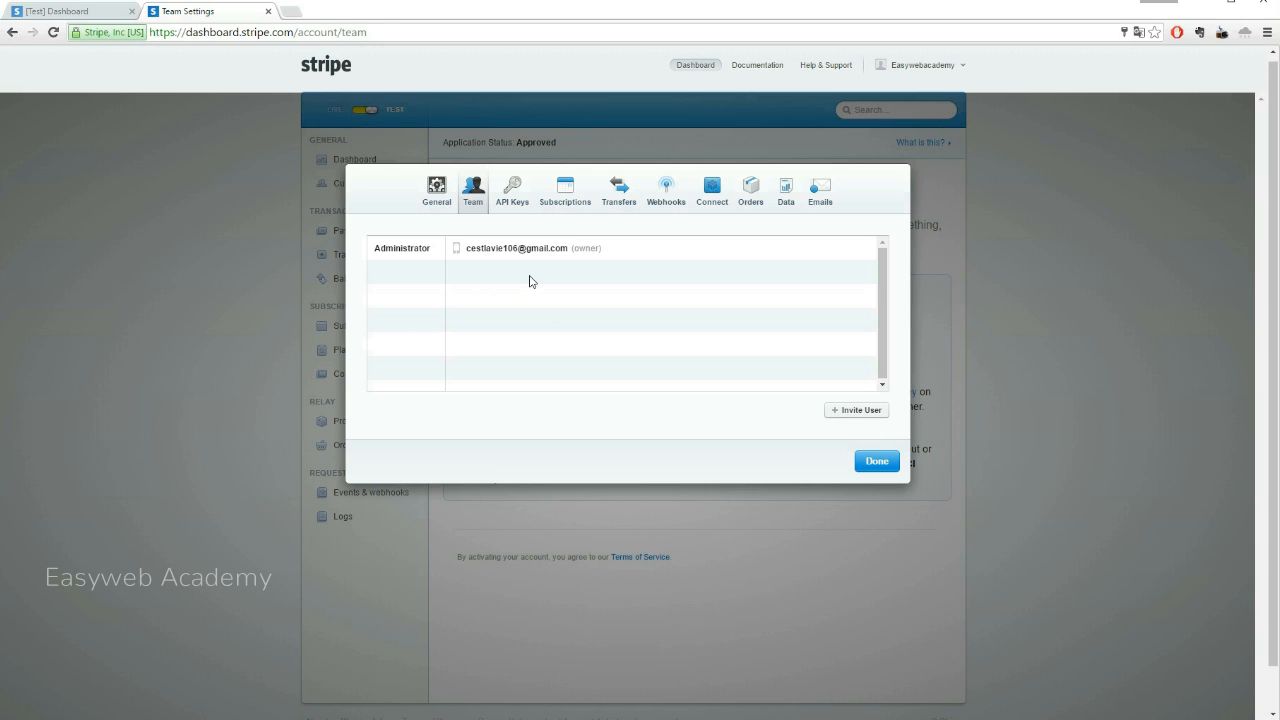
{"action": "left_click", "coordinate": [510, 192]}
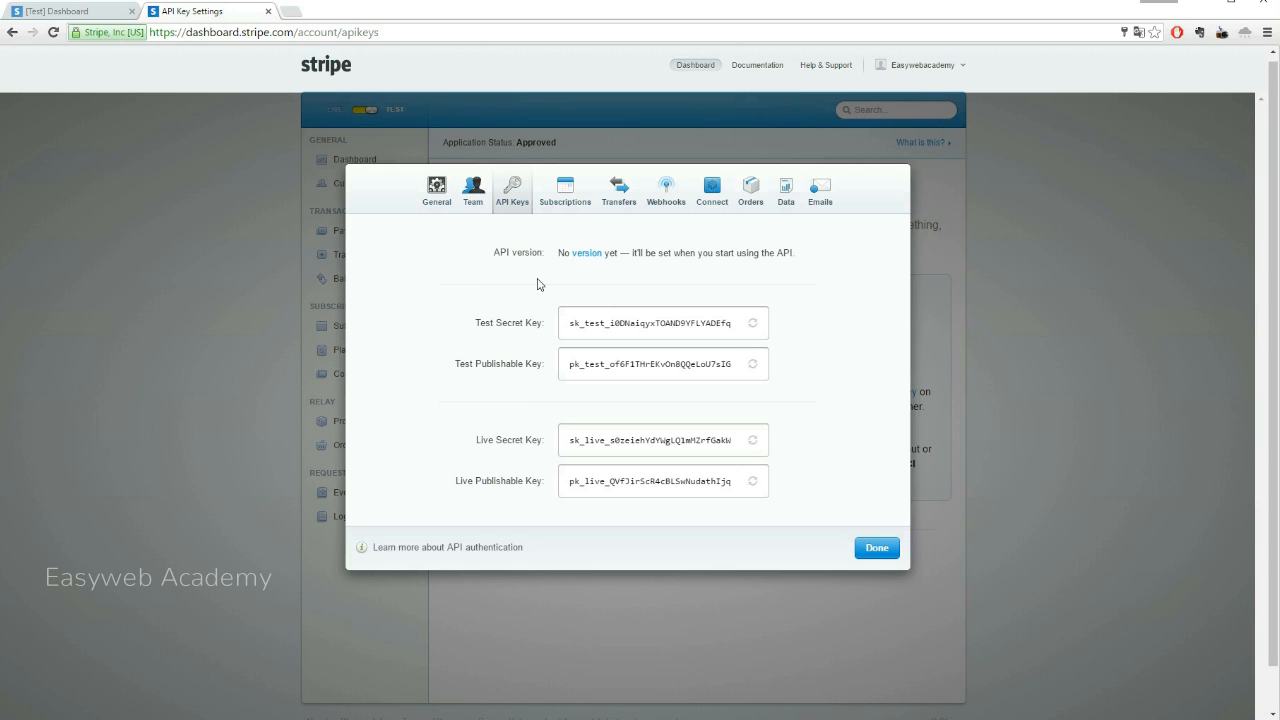
{"action": "left_click", "coordinate": [563, 198]}
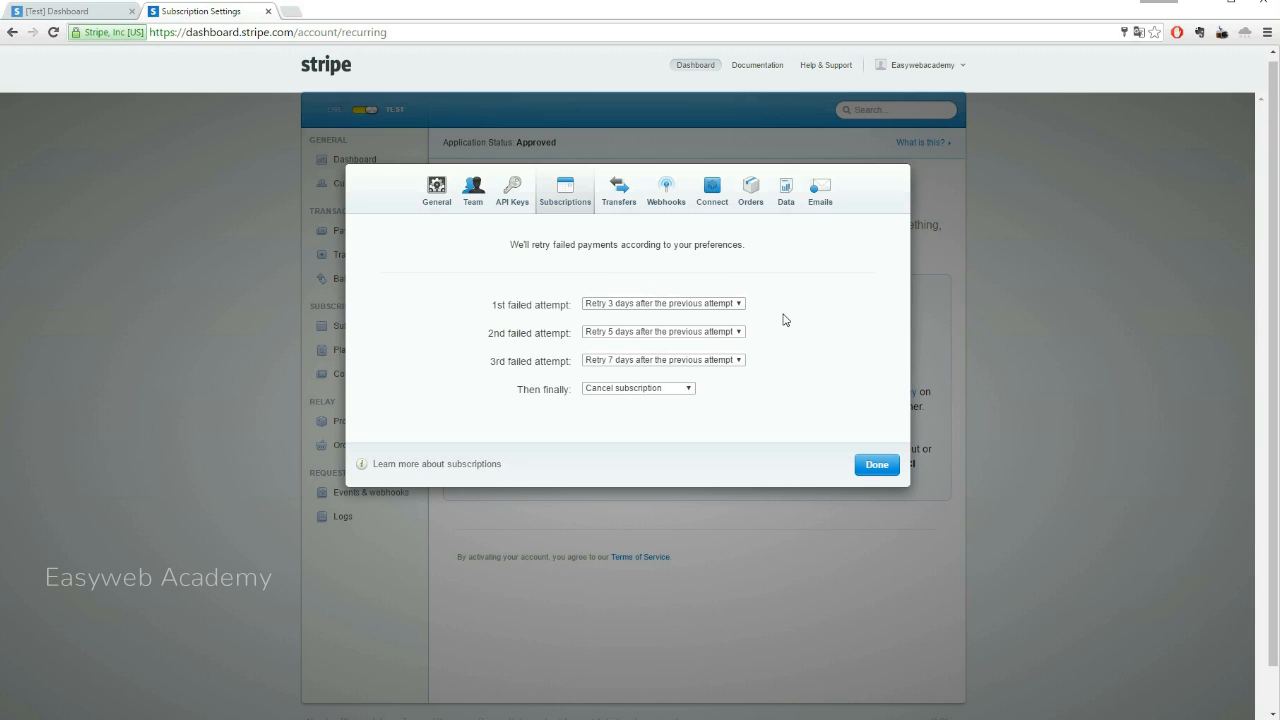
- Review the transfer settings, including the bank account, the schedule's interval choices and the manual transfer option, and cancel the schedule change
{"action": "left_click", "coordinate": [615, 200]}
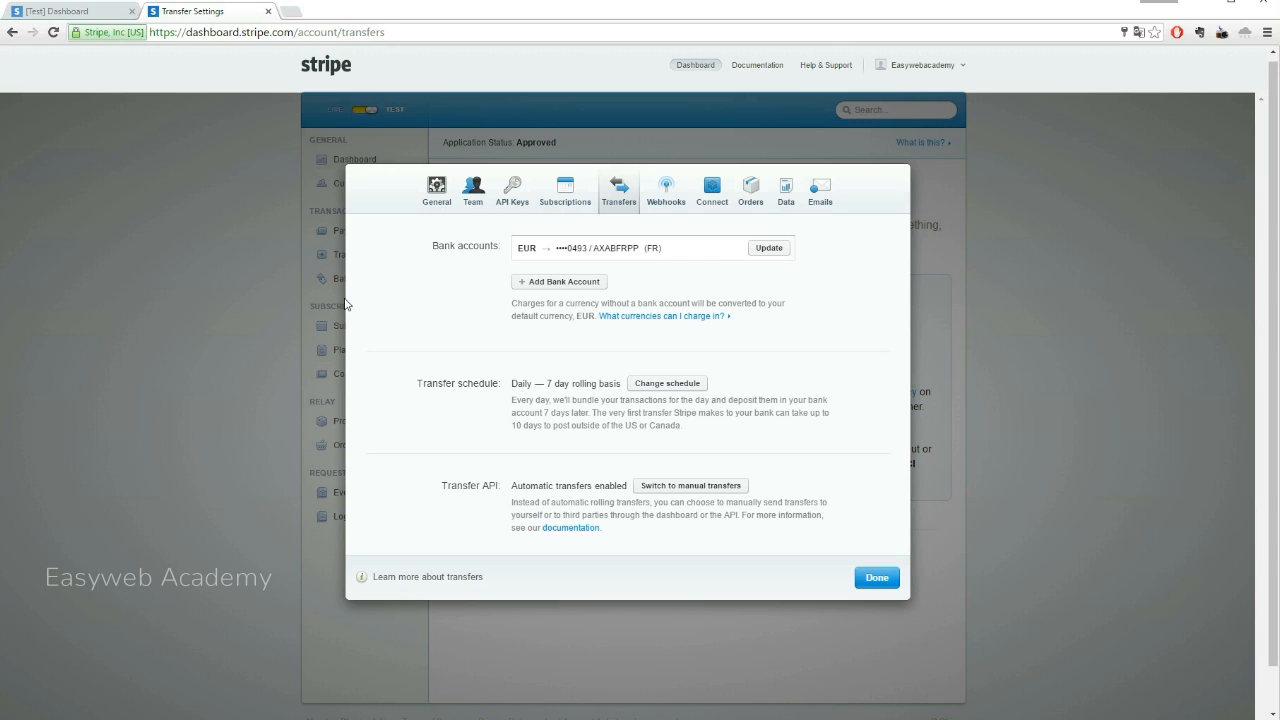
{"action": "scroll", "coordinate": [755, 321], "scroll_direction": "down", "scroll_amount": 1}
{"action": "scroll", "coordinate": [755, 321], "scroll_direction": "up", "scroll_amount": 1}
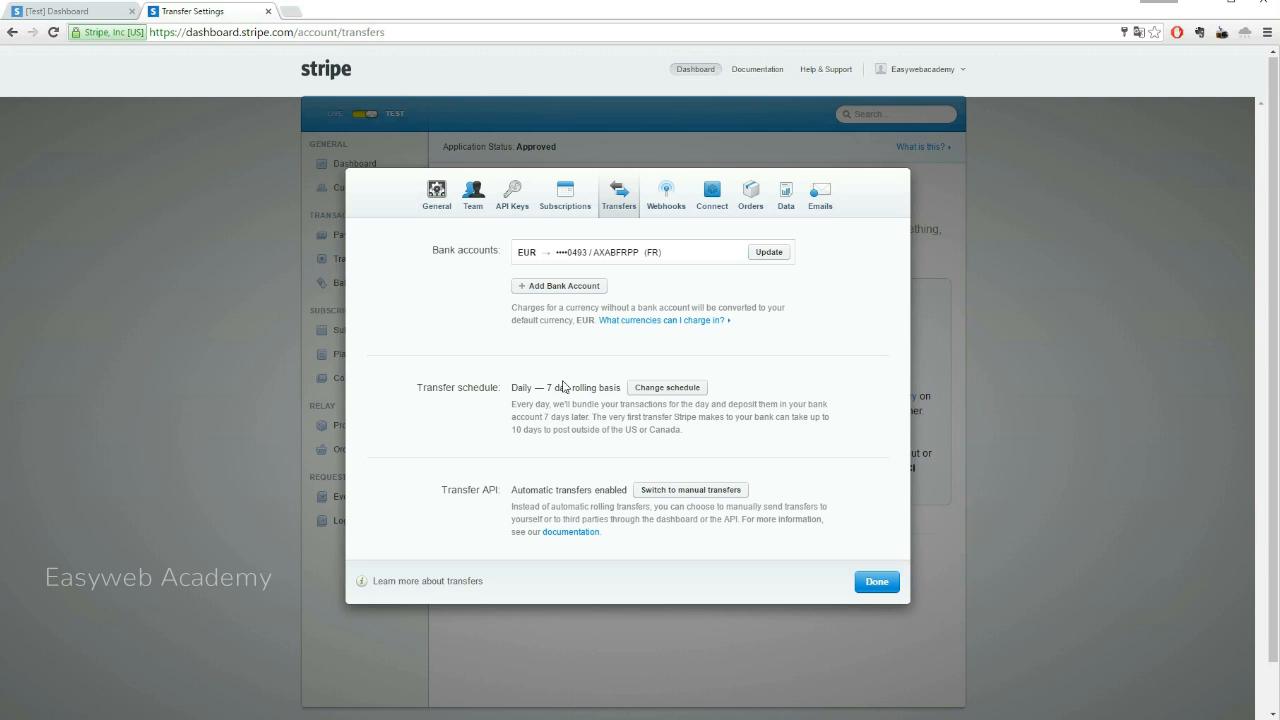
{"action": "left_click", "coordinate": [672, 392]}
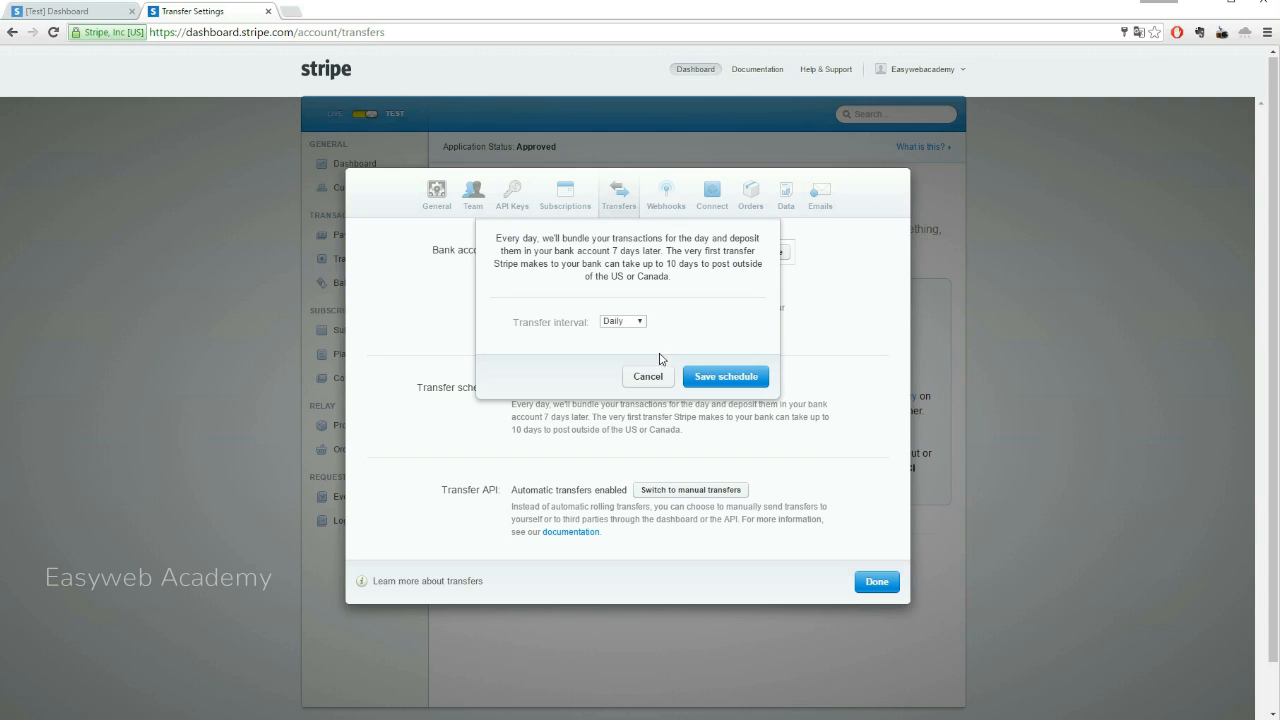
{"action": "left_click", "coordinate": [633, 323]}
{"action": "left_click", "coordinate": [633, 328]}
{"action": "left_click", "coordinate": [633, 322]}
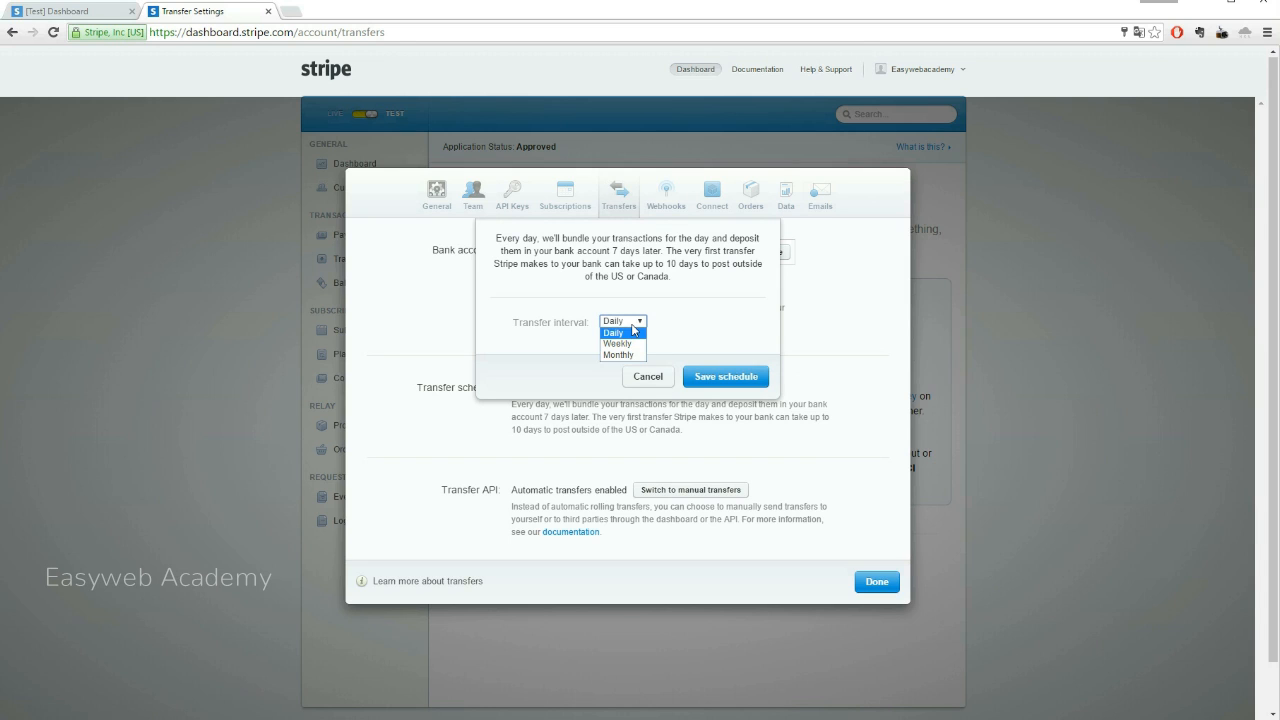
{"action": "left_click", "coordinate": [655, 378]}
{"action": "scroll", "coordinate": [764, 382], "scroll_direction": "down", "scroll_amount": 1}
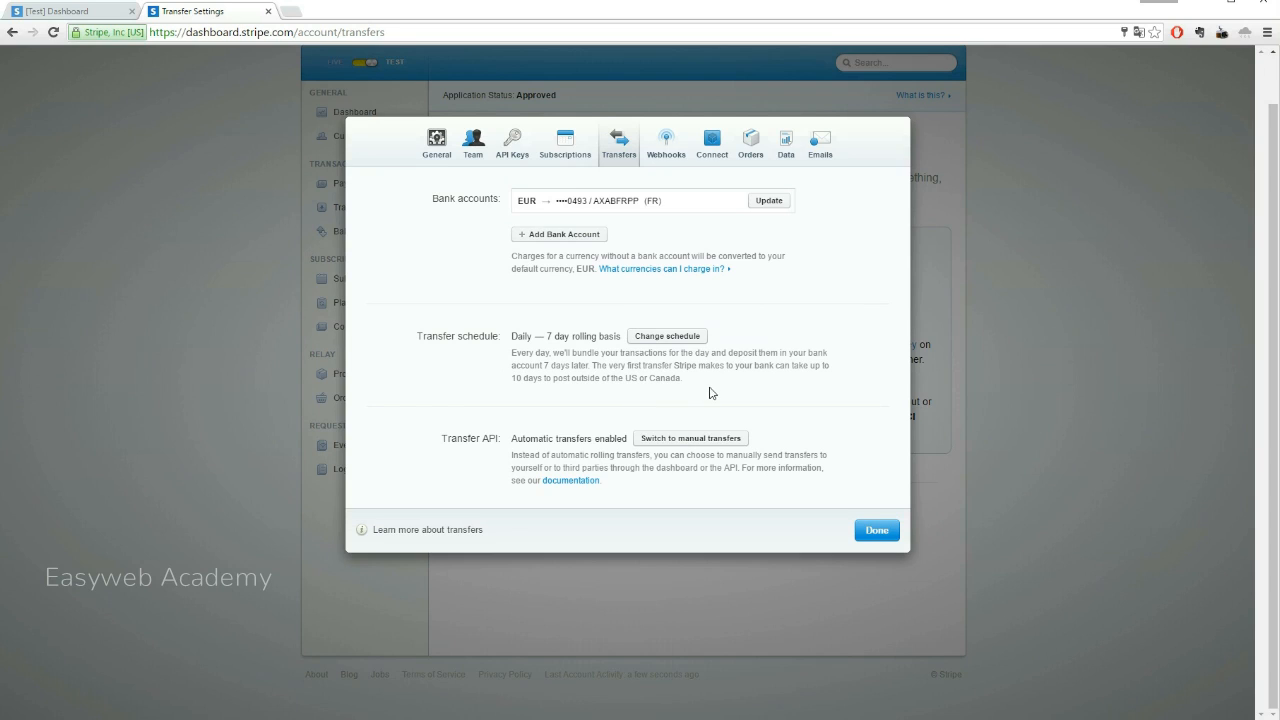
{"action": "scroll", "coordinate": [769, 507], "scroll_direction": "up", "scroll_amount": 1}
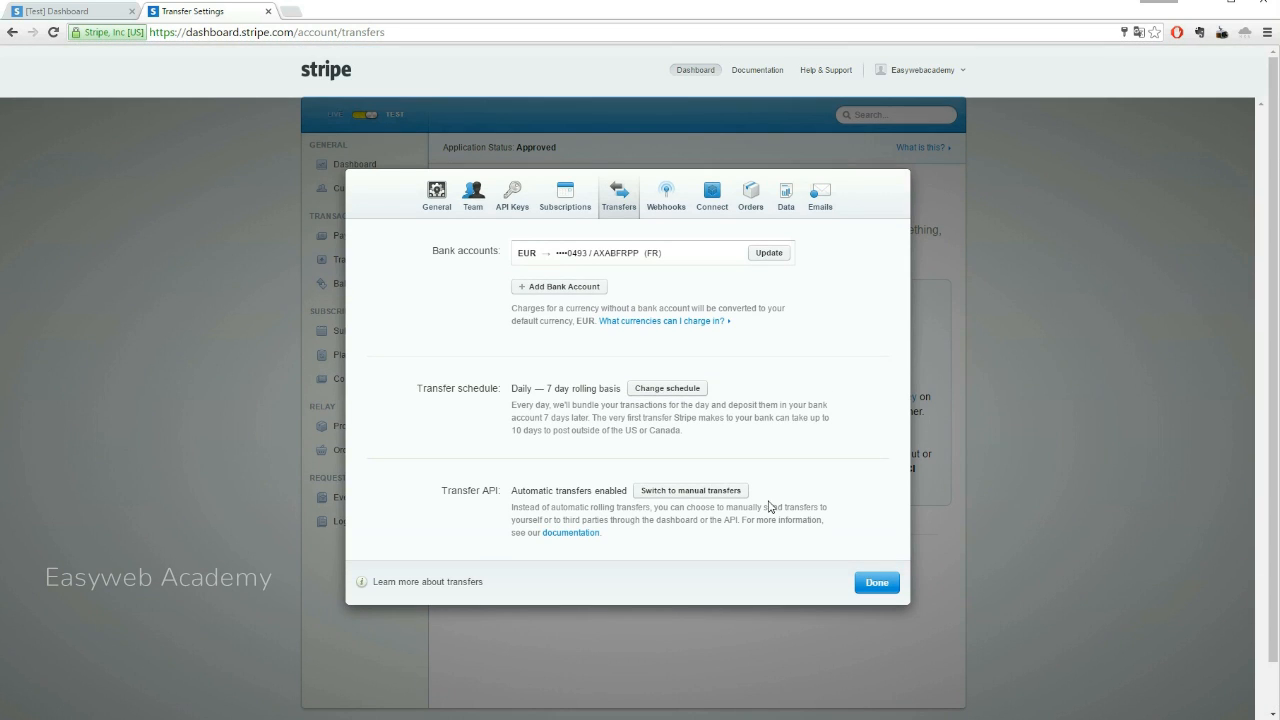
{"action": "left_click", "coordinate": [670, 497]}
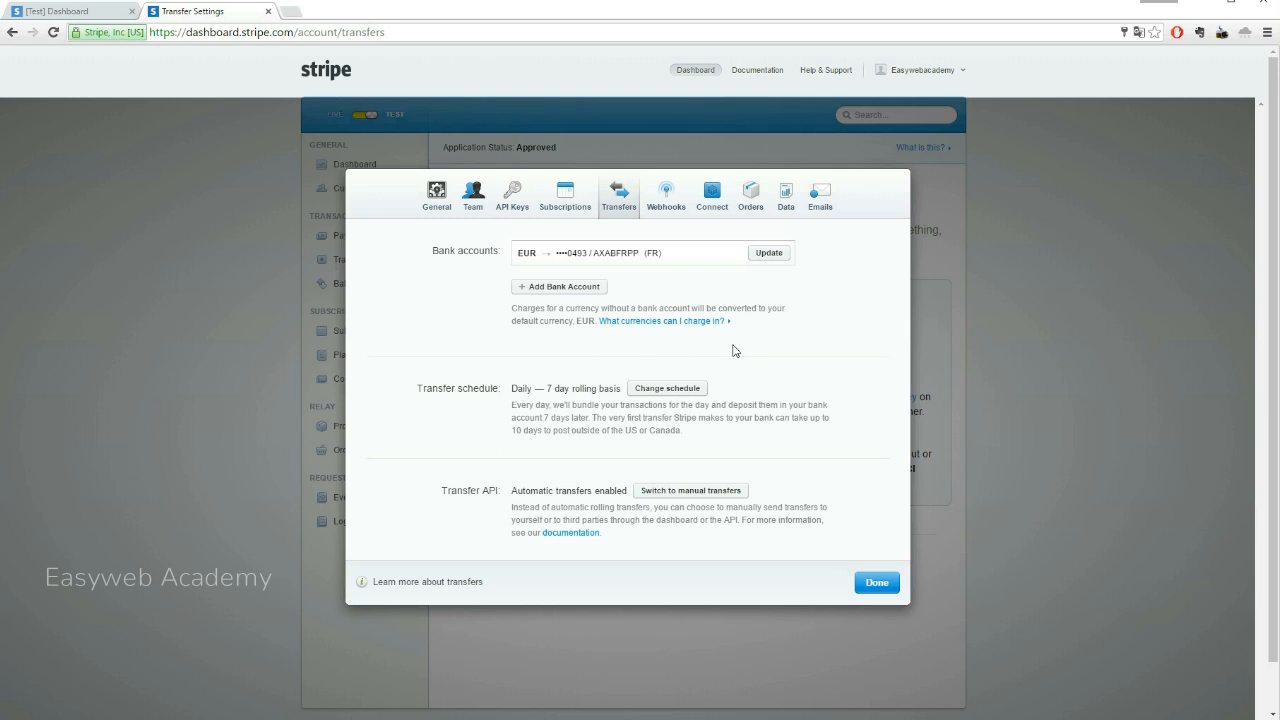
- Look through the webhook, Connect, order and data settings of the account
{"action": "left_click", "coordinate": [669, 204]}
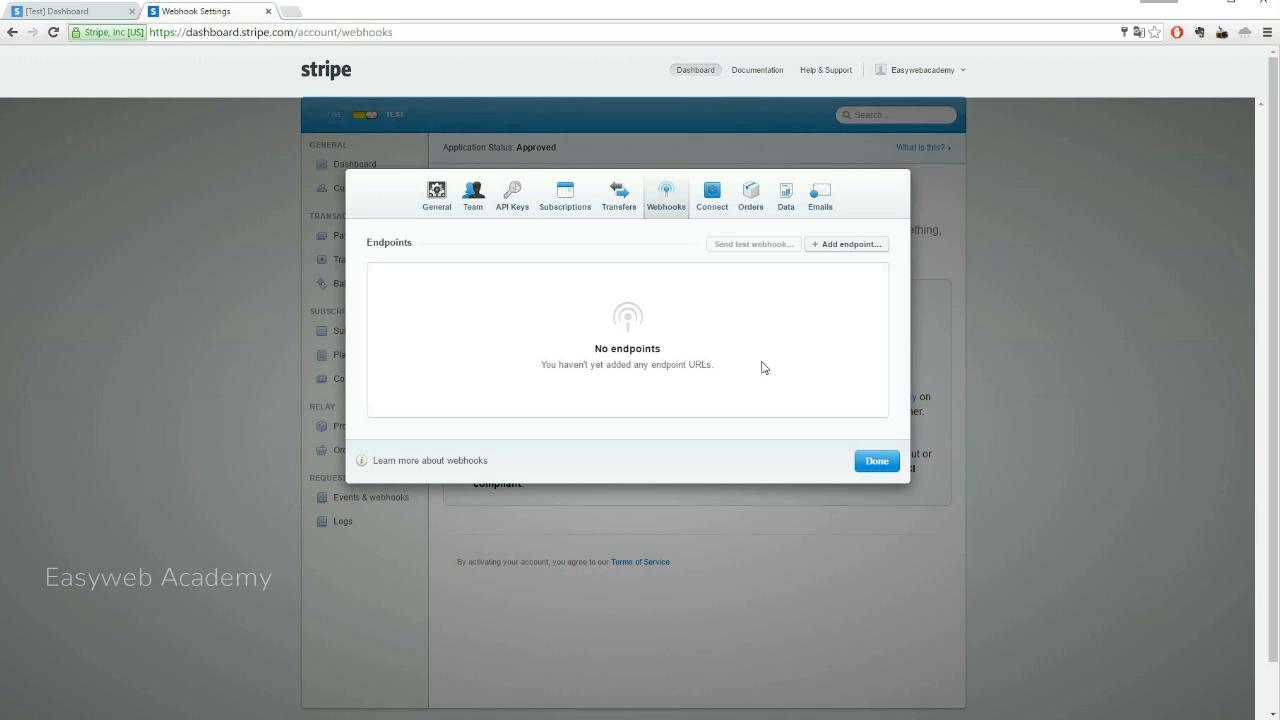
{"action": "left_click", "coordinate": [712, 193]}
{"action": "left_click", "coordinate": [751, 195]}
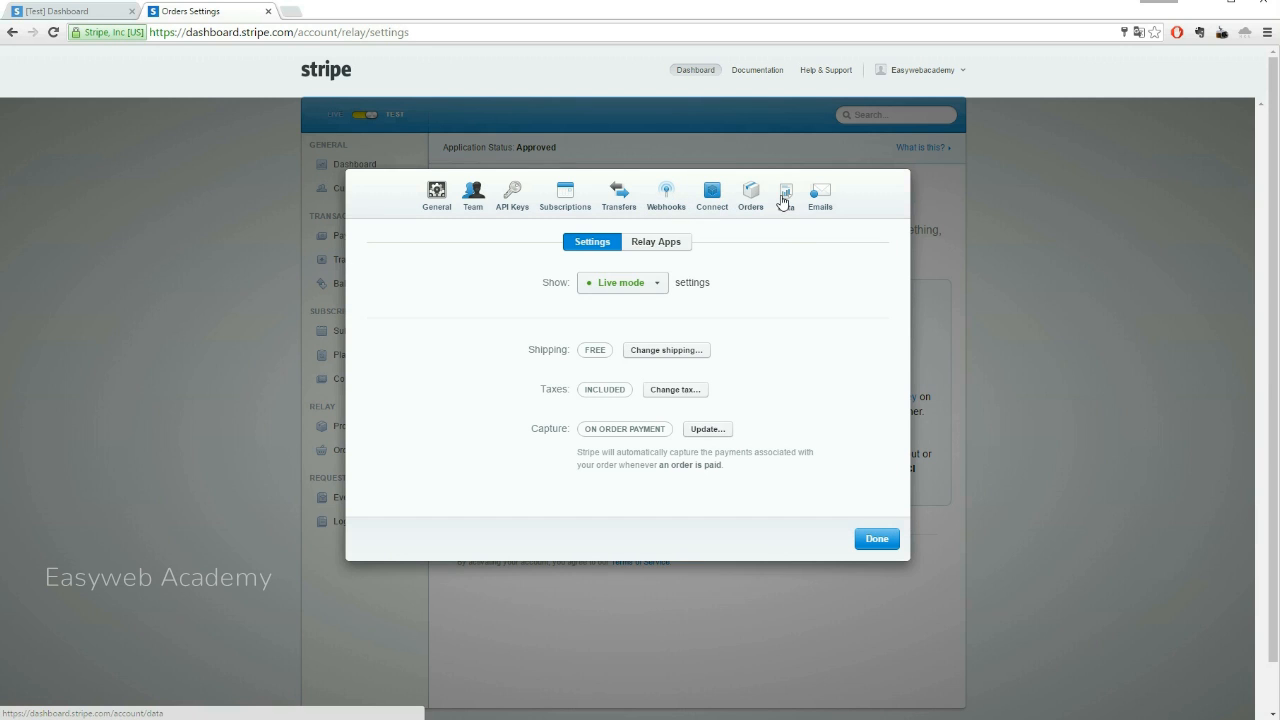
{"action": "left_click", "coordinate": [784, 198]}
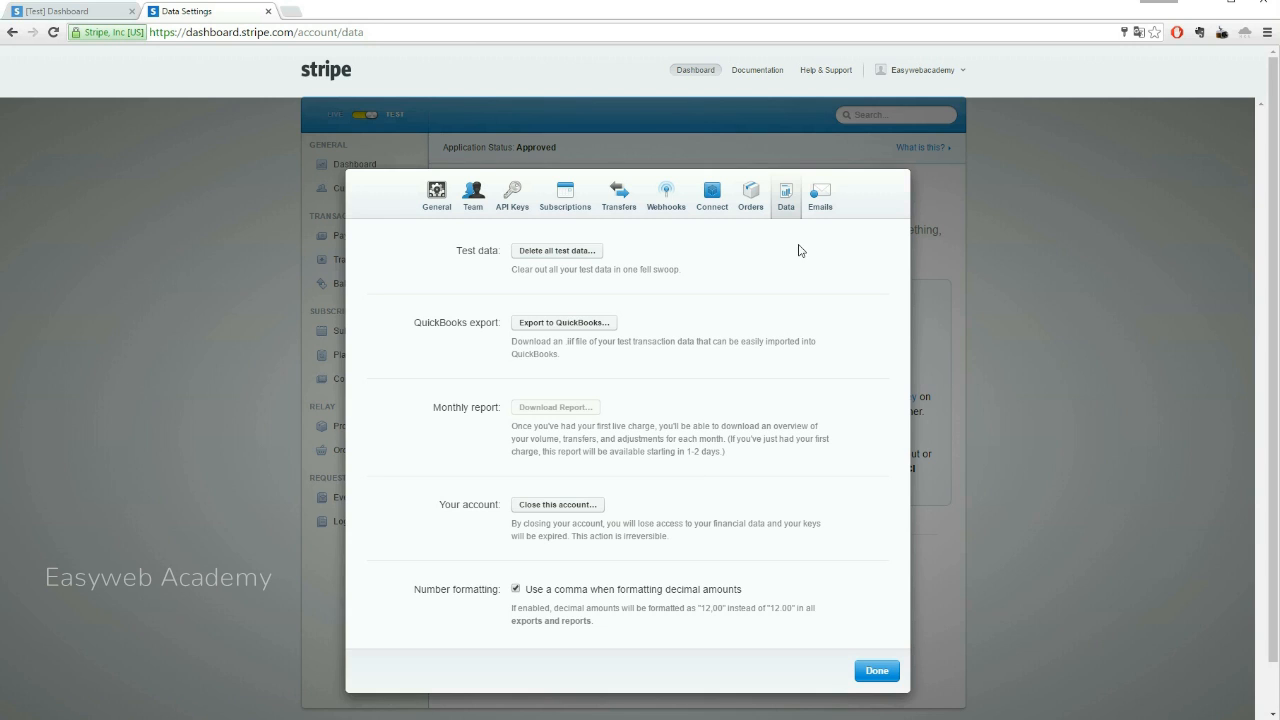
- Open the email settings and set the receipt language to Français
{"action": "left_click", "coordinate": [818, 195]}
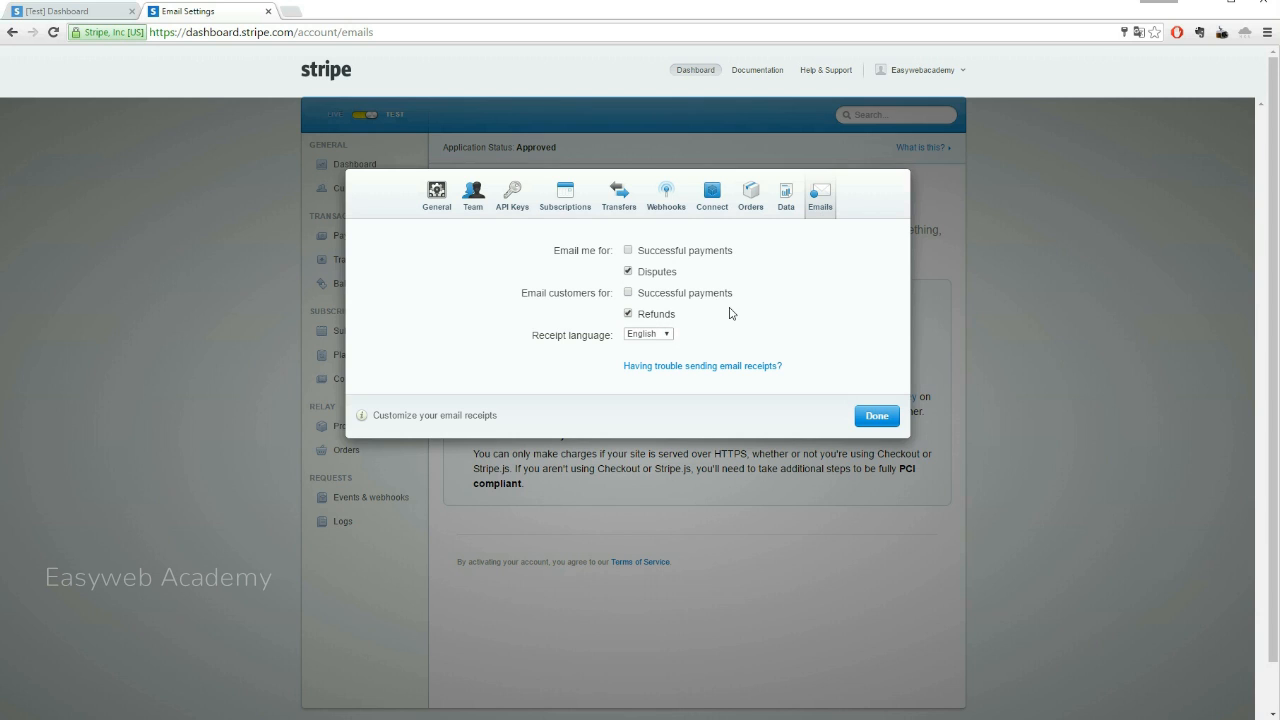
{"action": "left_click", "coordinate": [654, 336]}
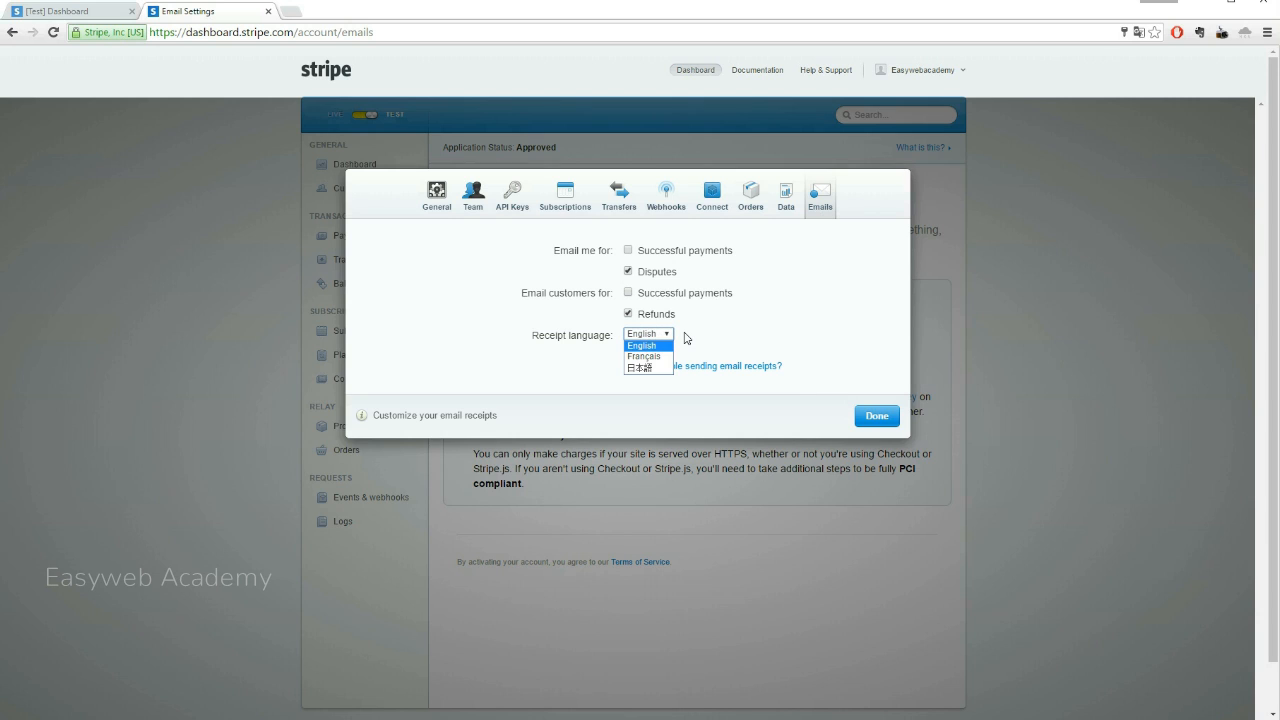
{"action": "left_click", "coordinate": [654, 356]}
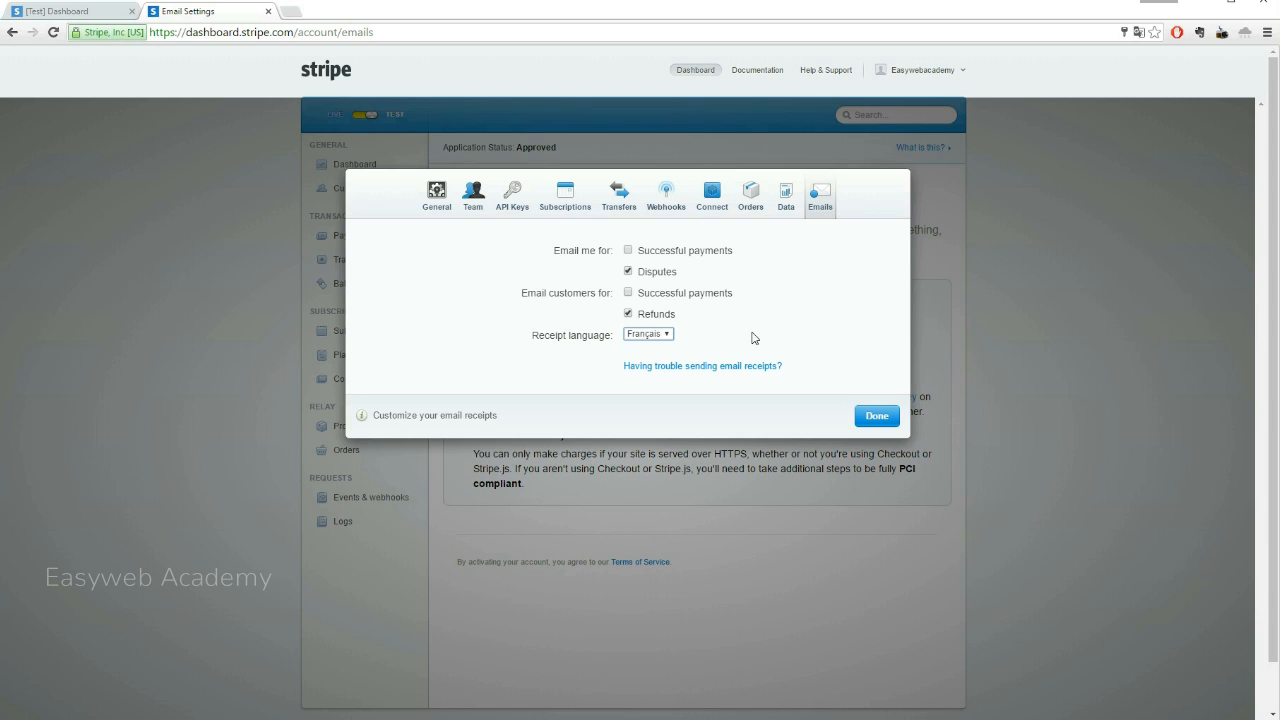